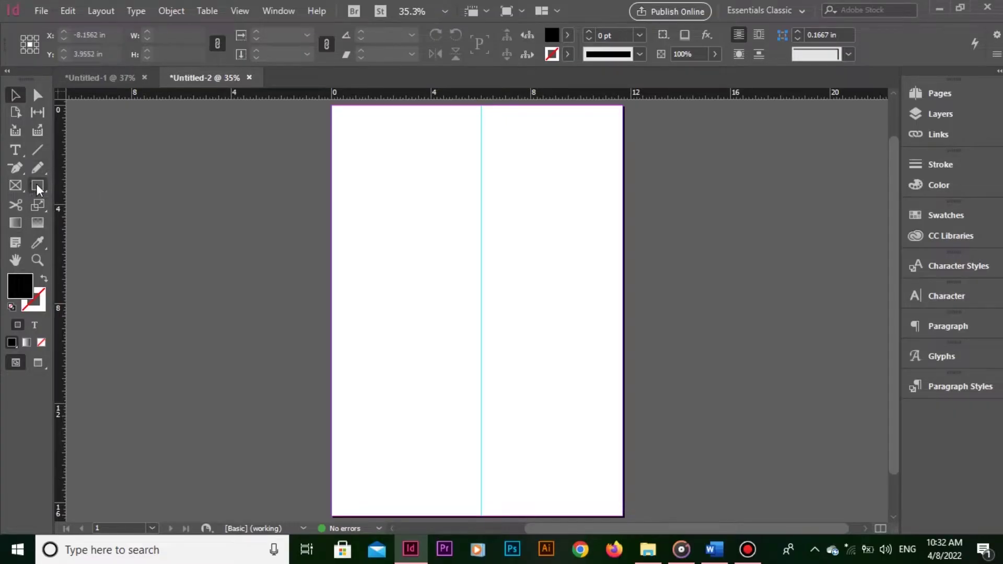
Step: Draw a 3.25 in black square and drag its left edge onto the page's centre guide
click(37, 185)
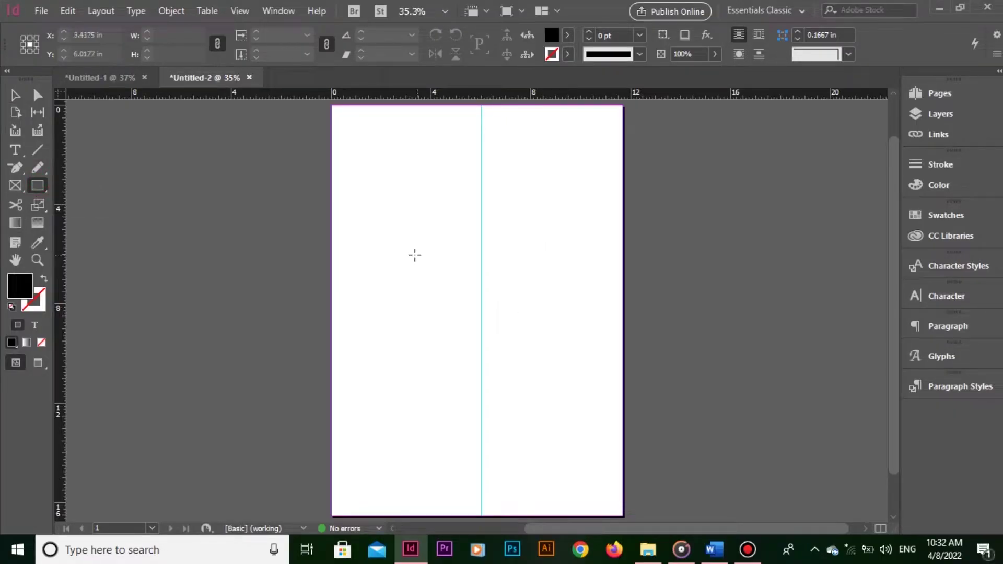
drag(366, 252, 446, 350)
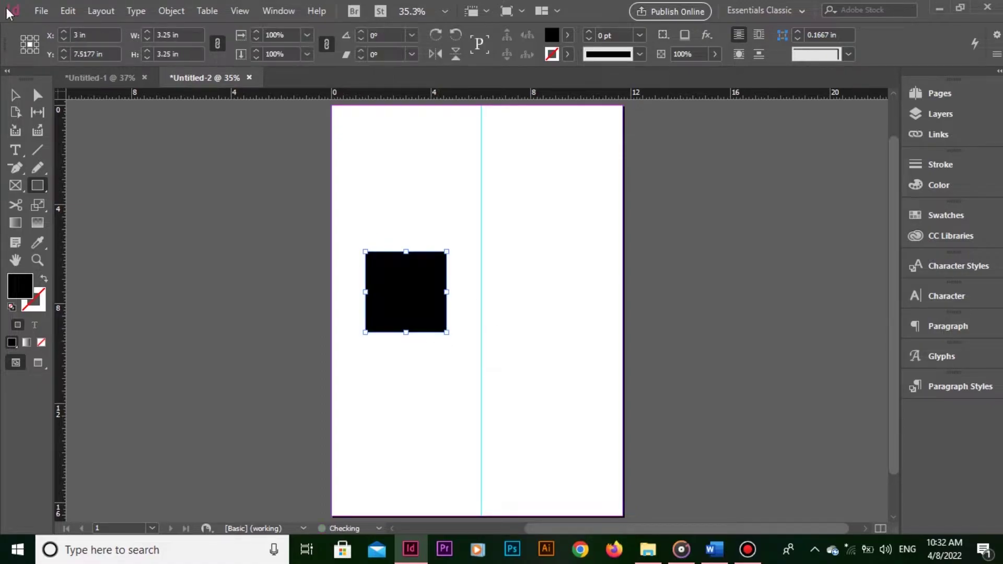
click(15, 96)
drag(396, 289, 608, 233)
drag(587, 233, 520, 282)
Step: Zoom to 2400% to check the square, nudge its edge onto the guide, then fit the page
click(512, 168)
key(ctrl+z)
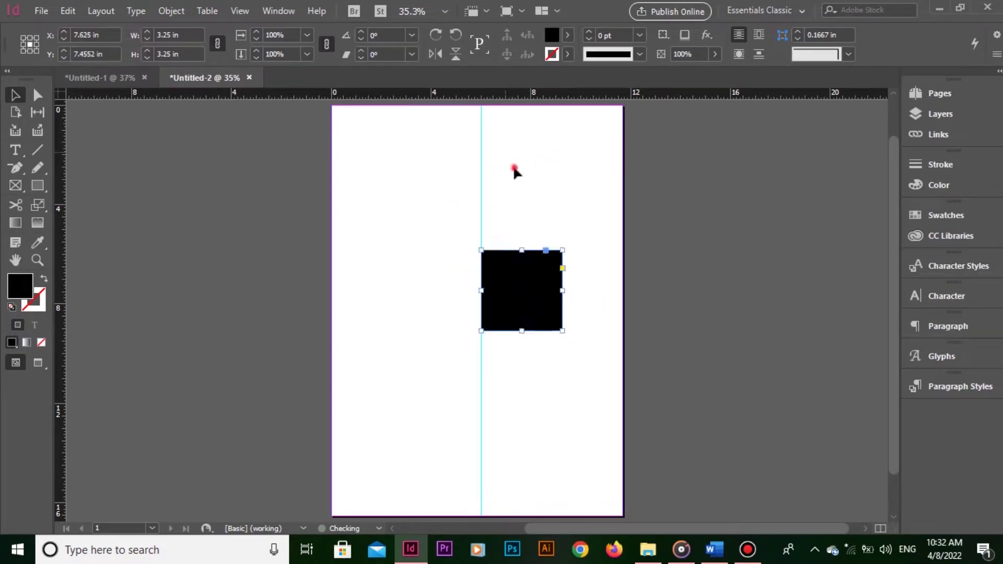
click(515, 168)
click(445, 11)
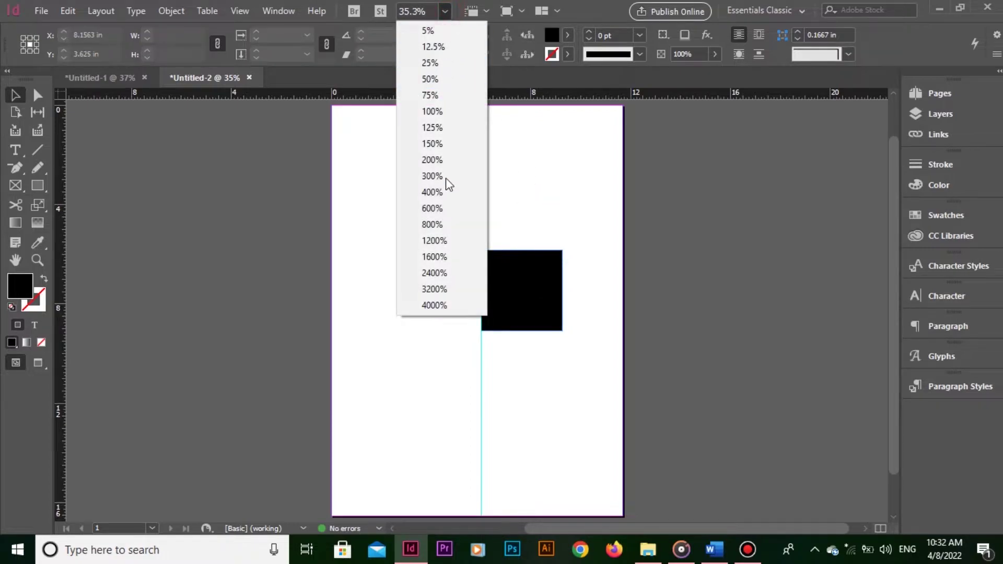
click(449, 272)
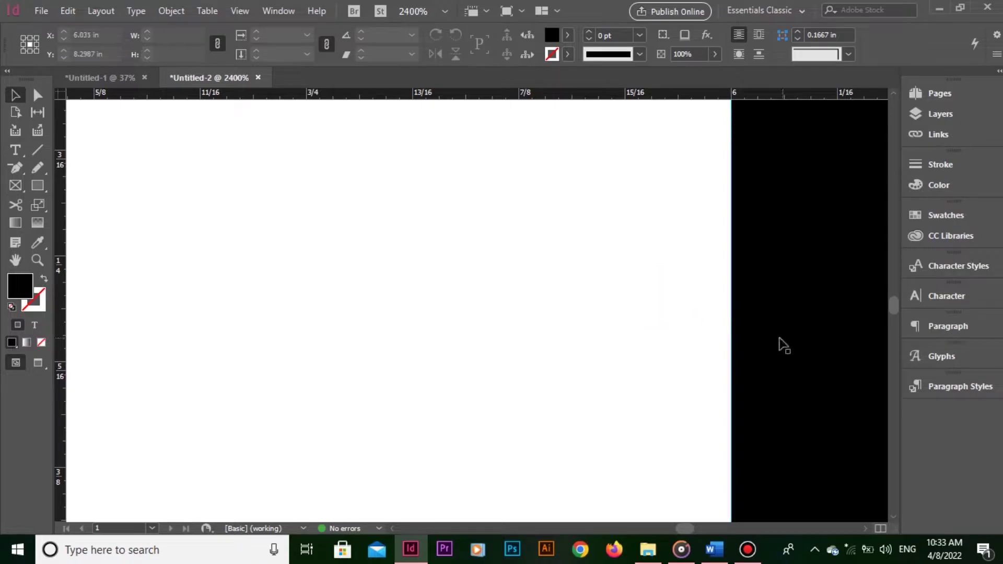
drag(749, 310, 338, 246)
drag(417, 237, 434, 256)
click(248, 271)
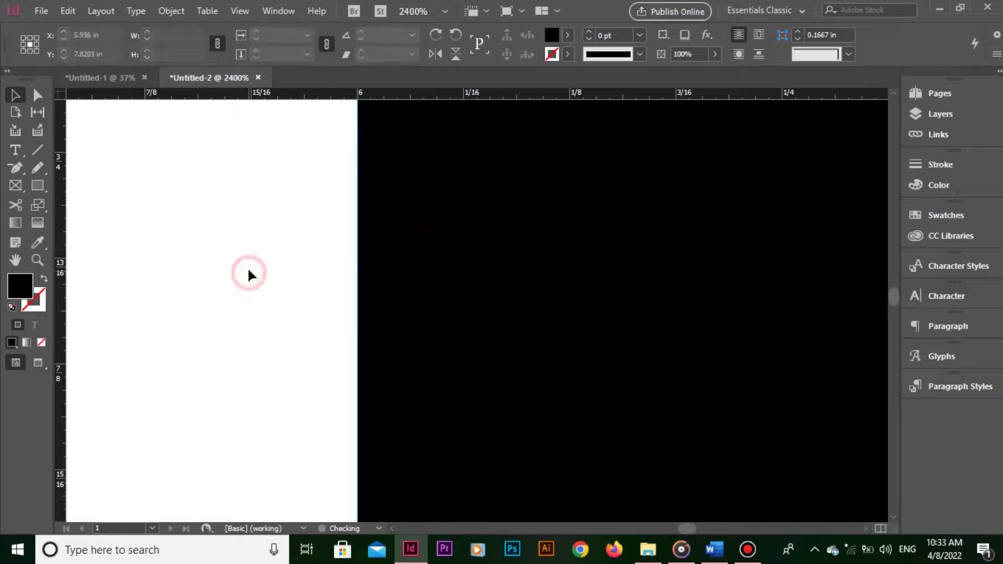
key(ctrl+0)
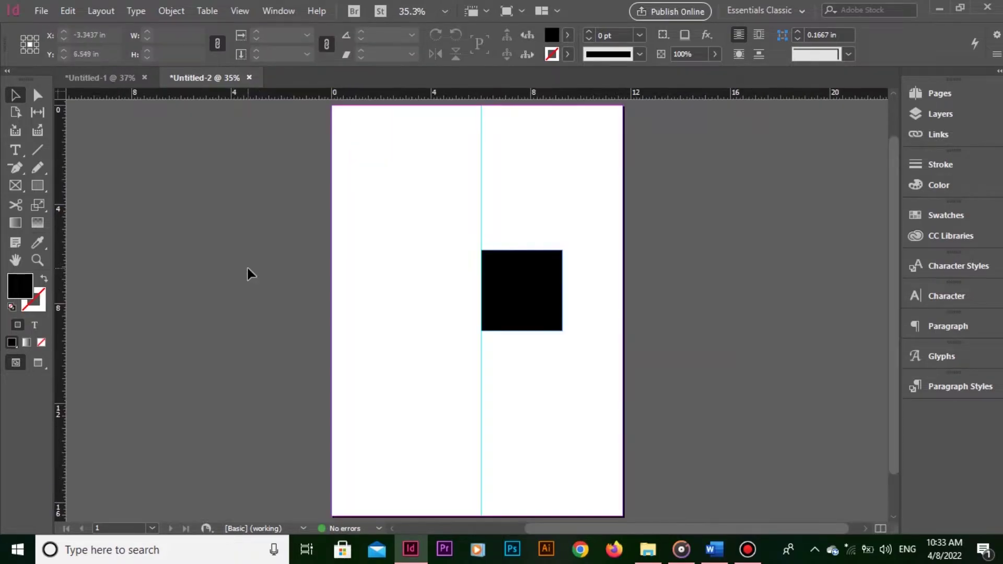
drag(542, 199, 521, 369)
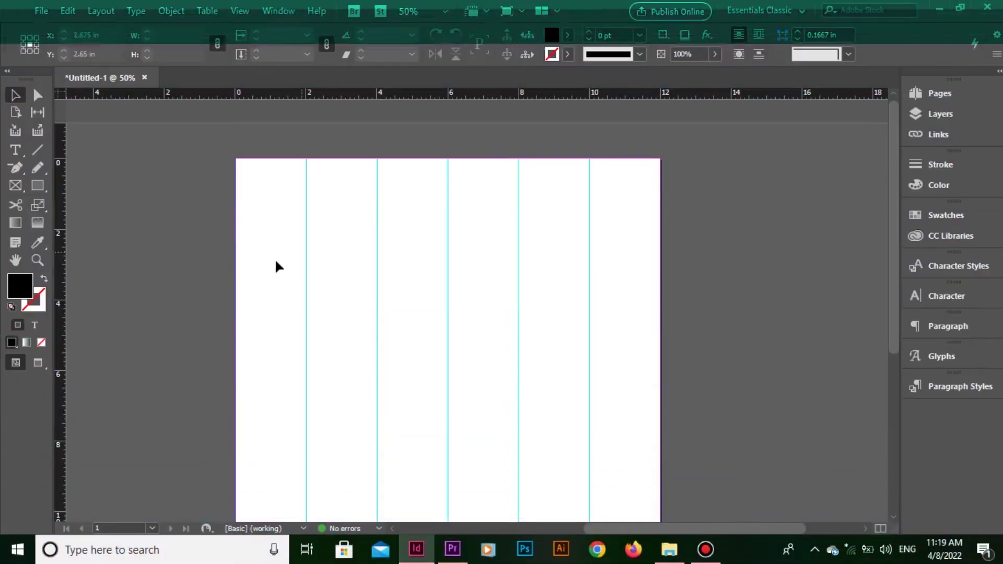
Step: Draw a 2 in black square and snap it flush against the page's left edge
click(38, 186)
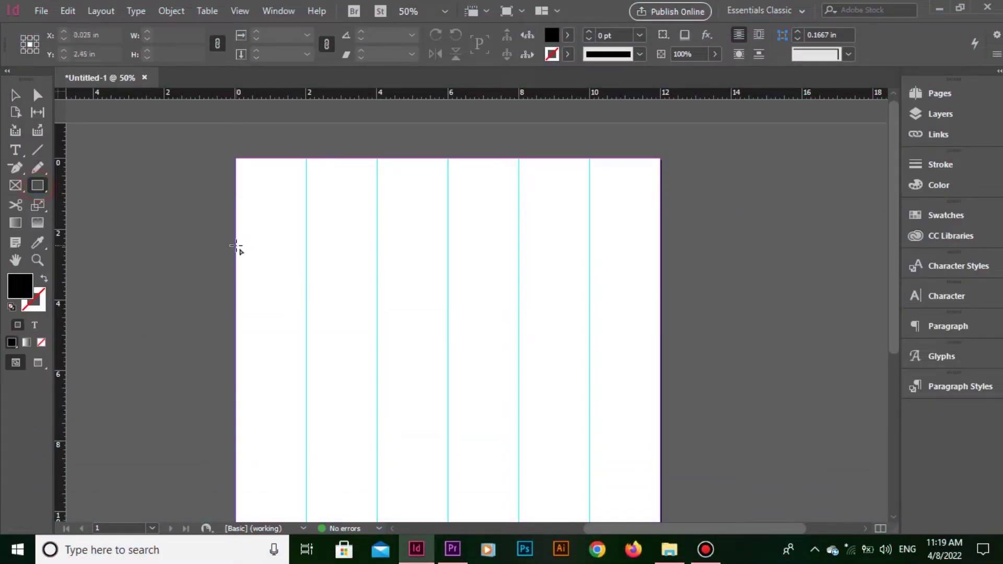
mouse_move(236, 246)
mouse_down()
mouse_move(305, 316)
mouse_move(387, 282)
mouse_up()
click(15, 95)
drag(393, 271, 284, 283)
click(430, 184)
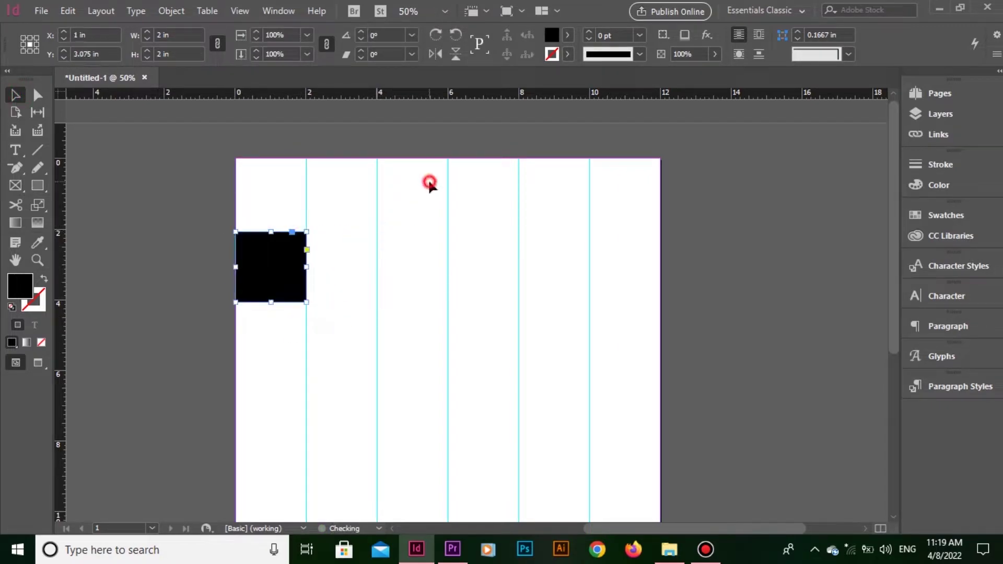
Step: Reselect the square at the page edge and pan to inspect its right edge
click(280, 262)
click(455, 268)
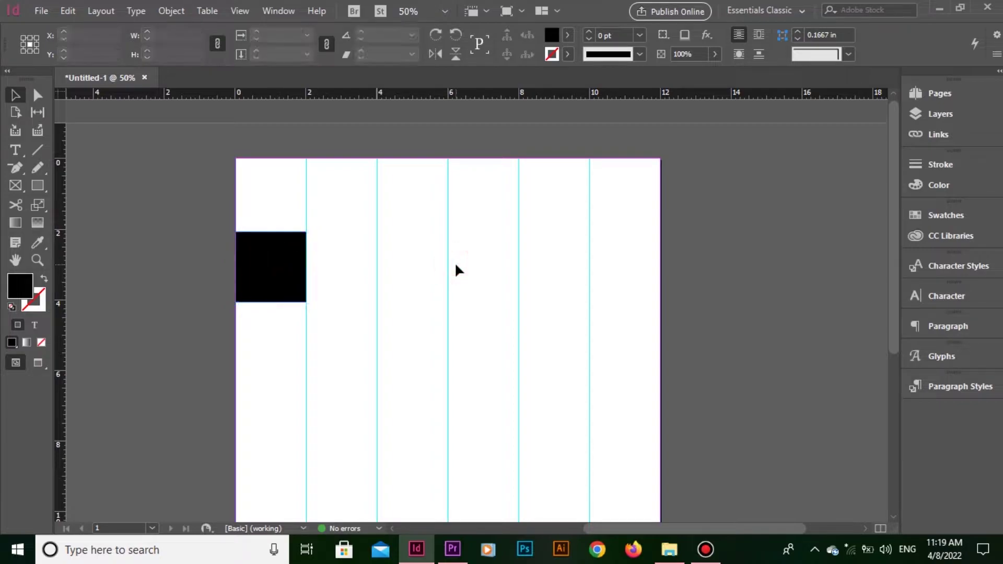
click(285, 257)
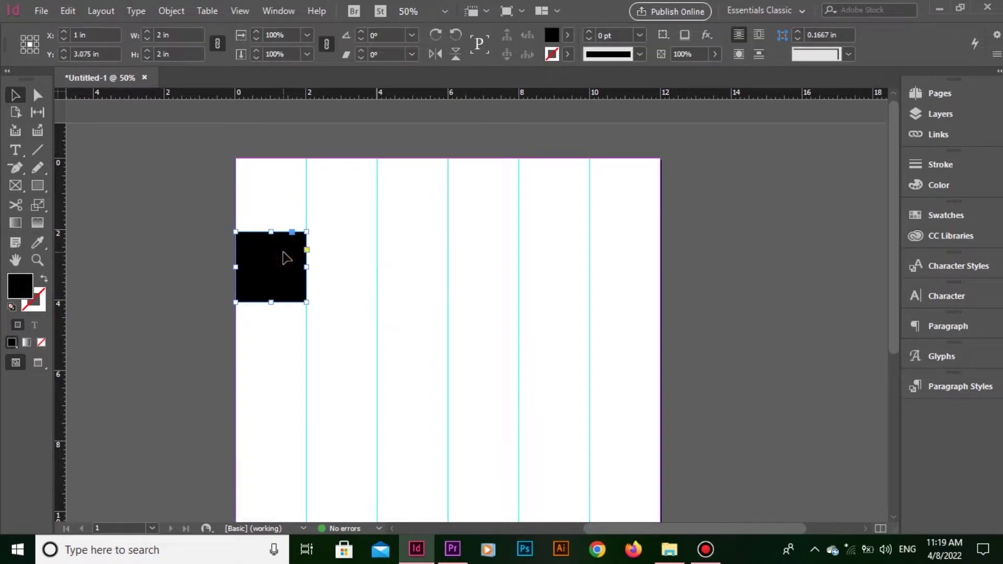
scroll(727, 336, up, 6)
drag(759, 352, 426, 287)
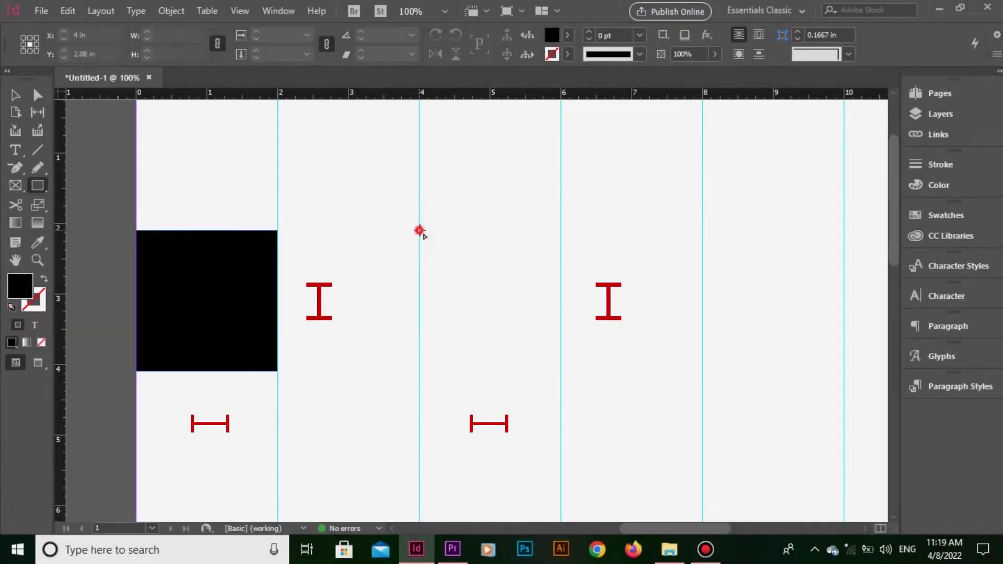
Step: Draw a second 2 in square in the third column, matching the first square's size
drag(420, 230, 561, 437)
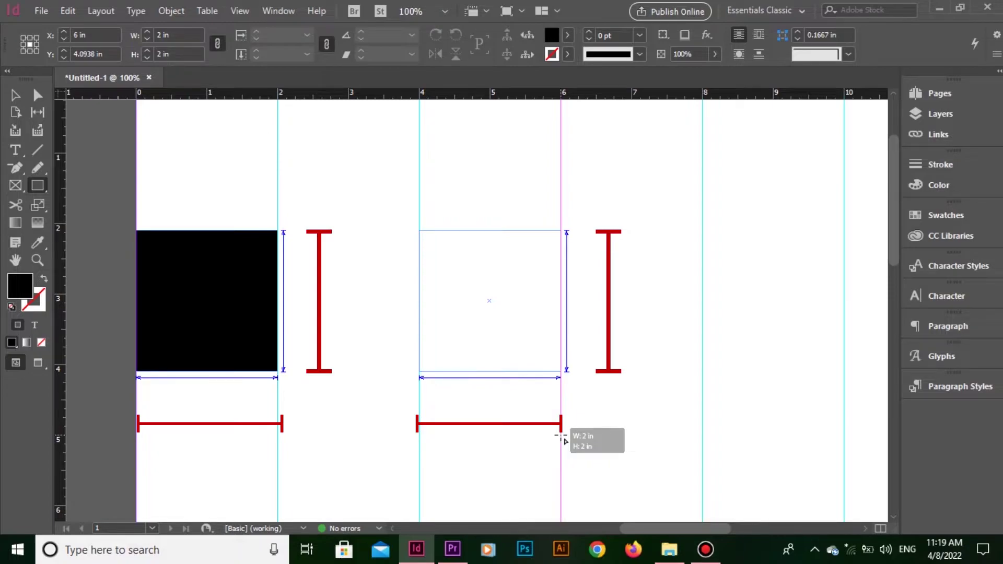
drag(561, 436, 562, 436)
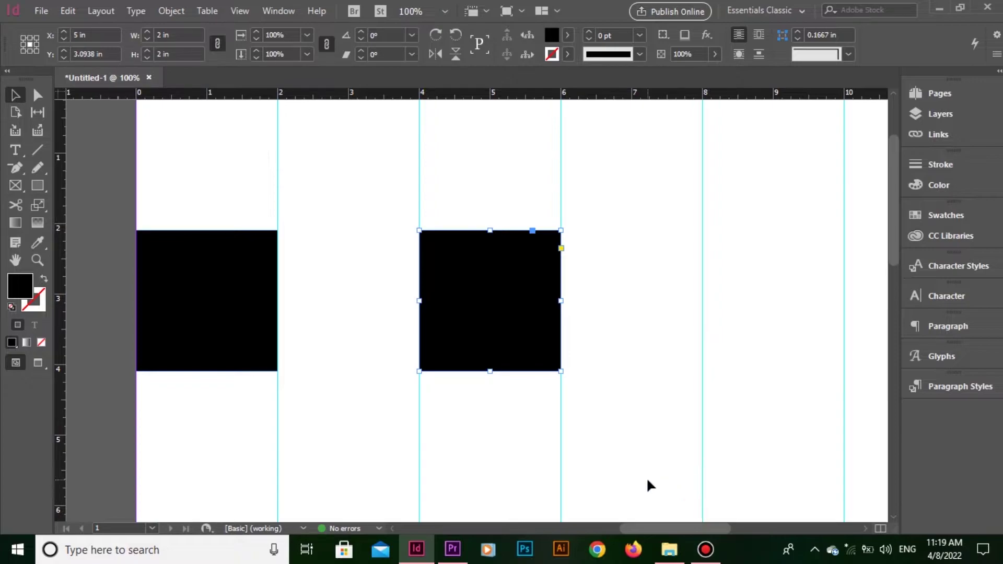
key(ctrl+minus)
key(ctrl+minus)
Step: Select both squares together and move them further to the right
key(ctrl+shift+a)
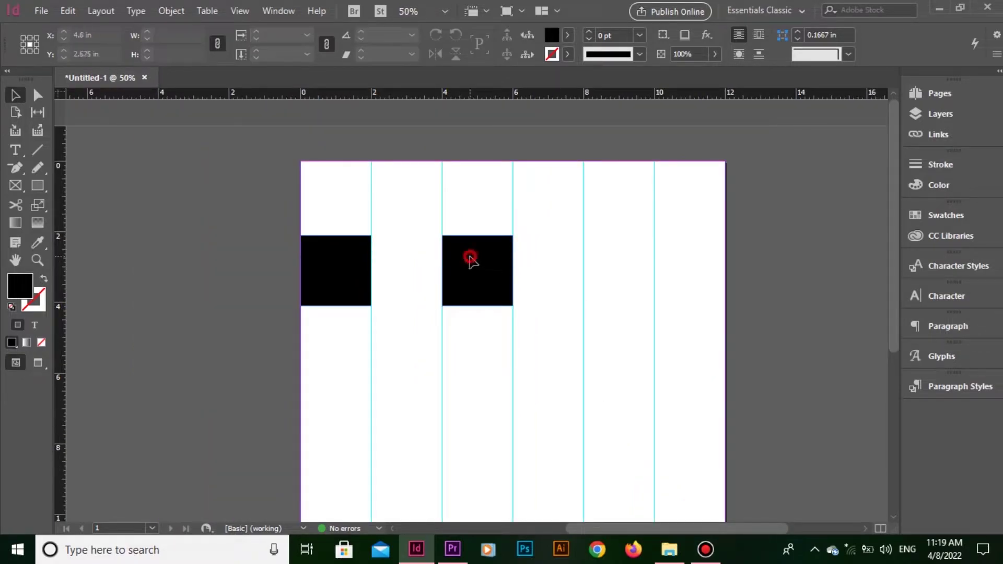
click(470, 259)
shift+click(358, 277)
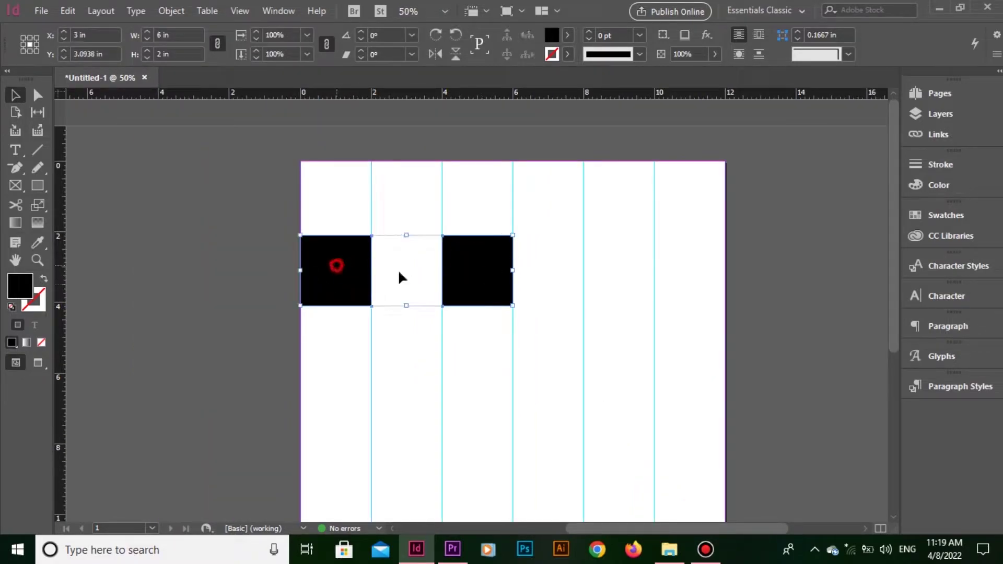
drag(339, 269, 627, 298)
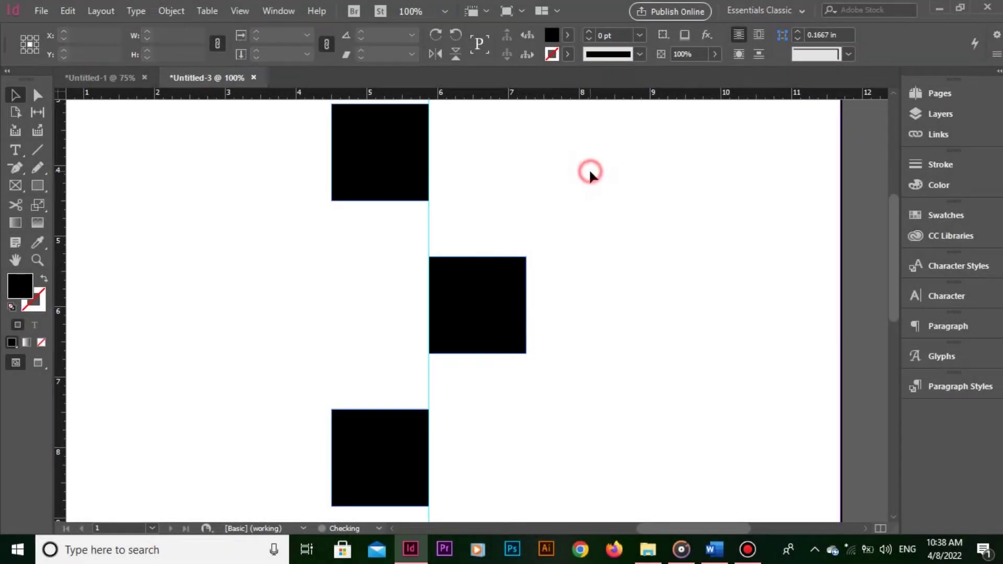
click(590, 172)
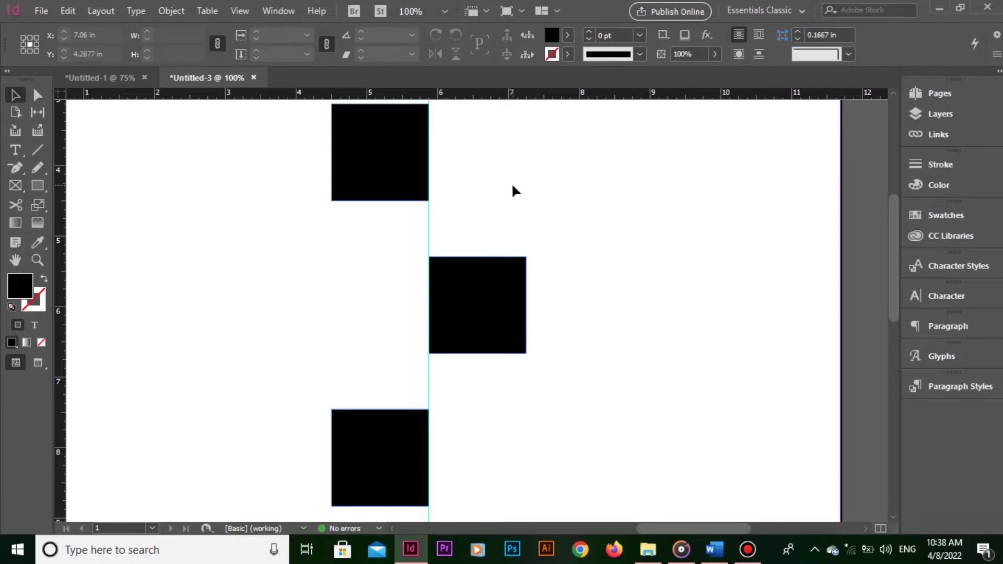
Step: Select the three squares and duplicate them downward
key(ctrl+minus)
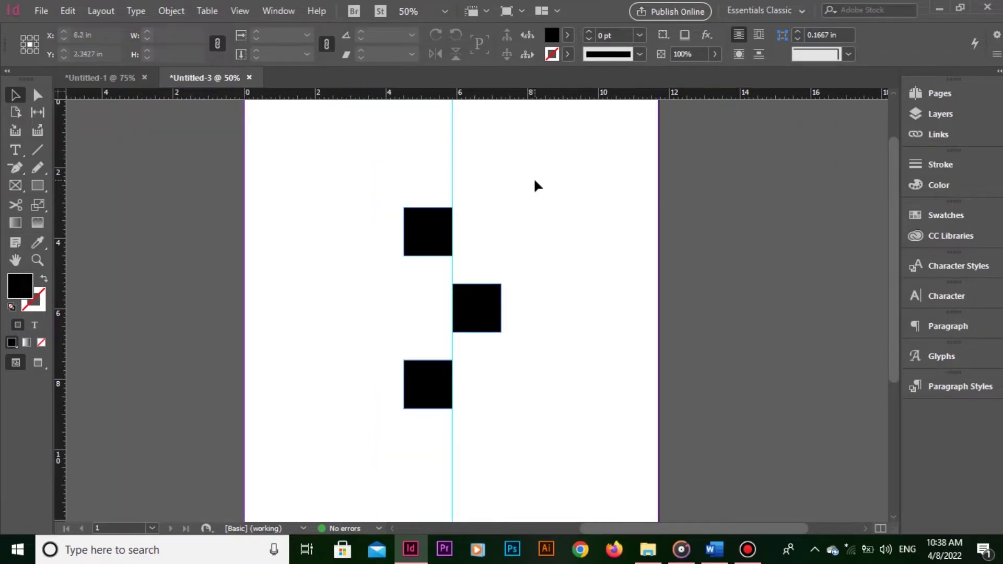
drag(534, 177, 400, 438)
drag(488, 432, 478, 257)
drag(412, 206, 422, 439)
click(644, 280)
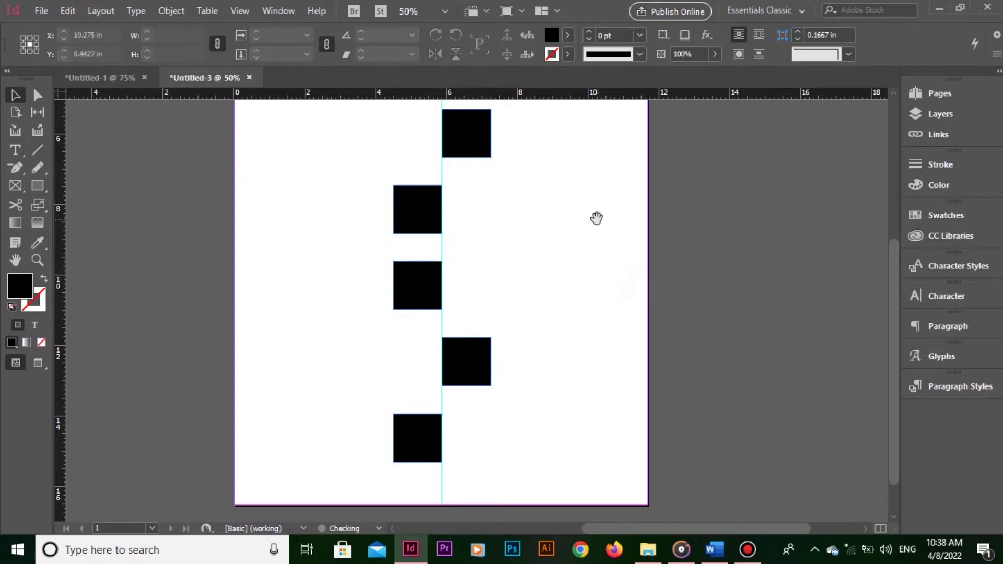
Step: Move the top three squares up to even the spacing, then close Untitled-3
drag(596, 218, 601, 347)
drag(536, 142, 396, 349)
drag(403, 347, 418, 328)
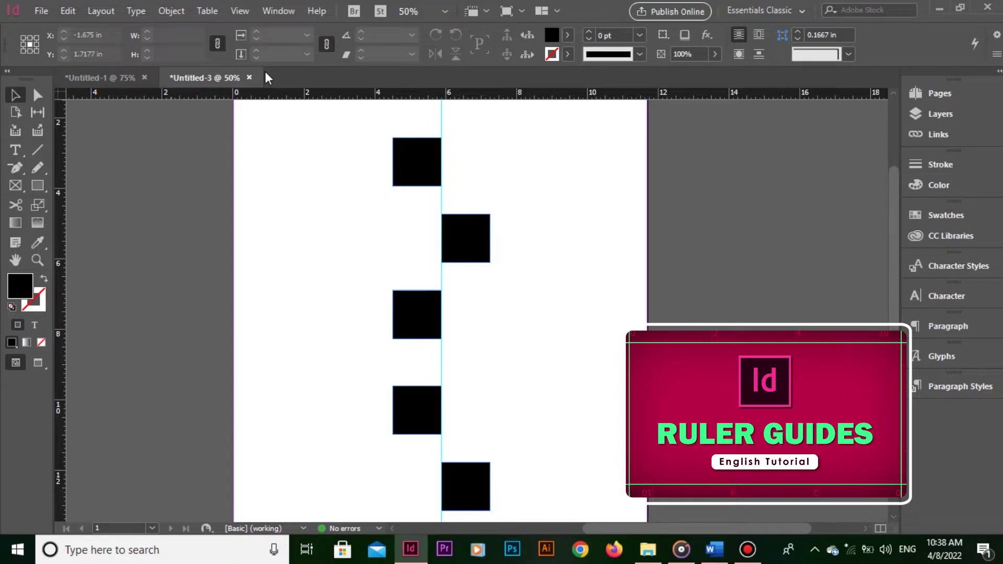
click(250, 79)
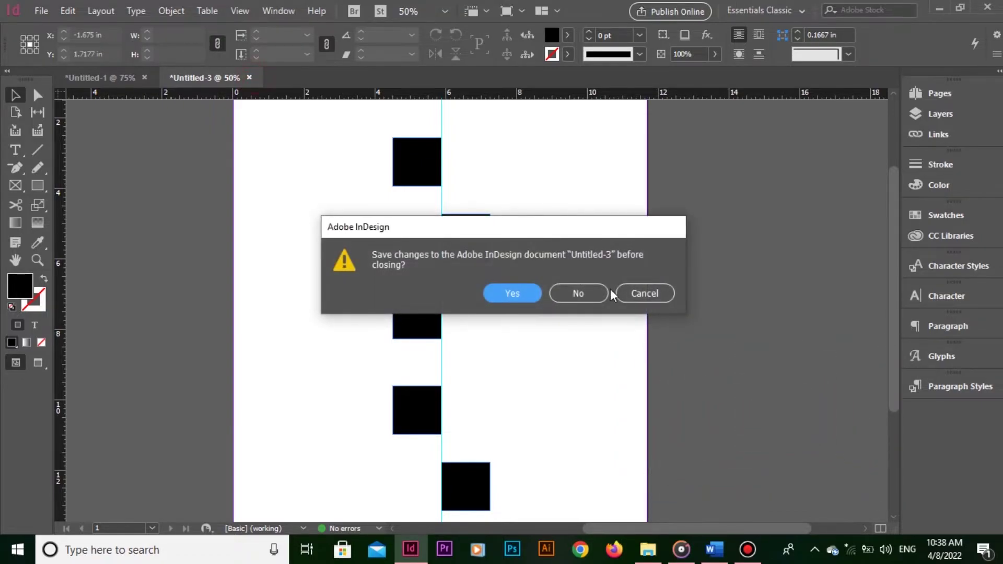
Step: Discard Untitled-3's changes and draw a 1.25 in black square at the grid's top-left corner
click(595, 291)
drag(584, 376, 557, 342)
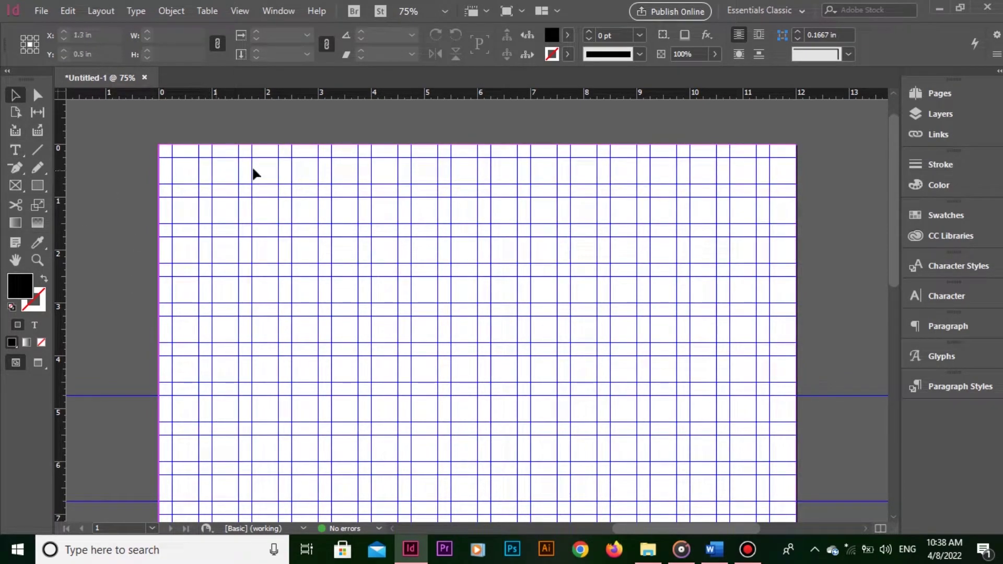
click(38, 184)
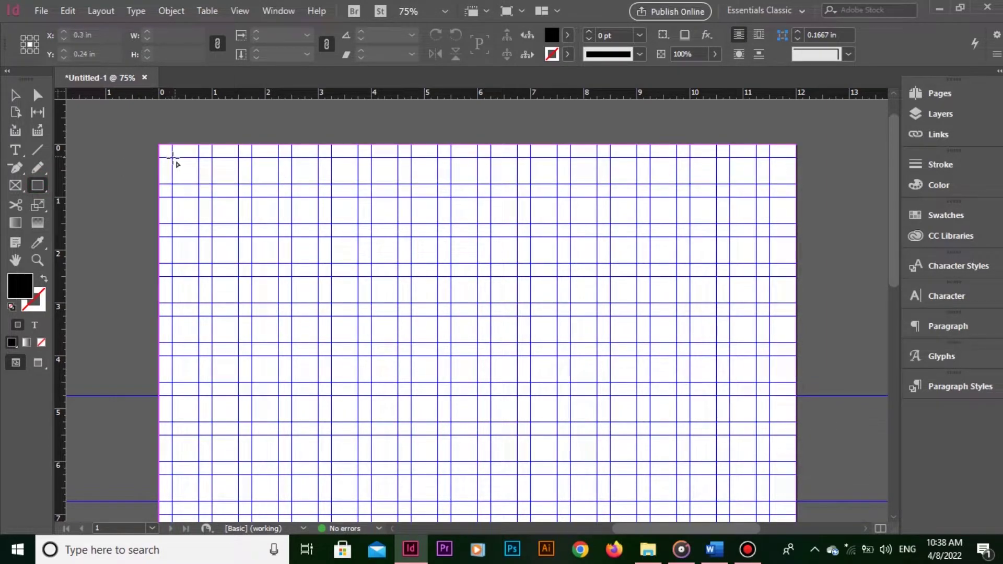
drag(172, 157, 243, 246)
click(16, 95)
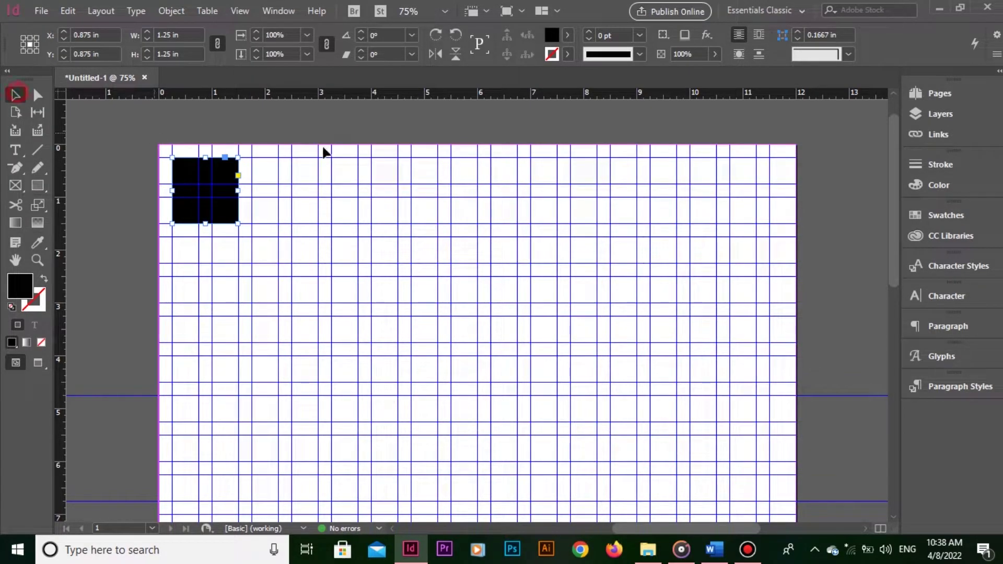
click(217, 161)
Step: Copy the square repeatedly to the right to form a row along the page top
drag(218, 165, 368, 190)
drag(360, 186, 446, 192)
drag(425, 179, 509, 190)
drag(508, 170, 746, 194)
Step: Draw a narrow rectangle in a gap of the row and move it to the right
click(319, 244)
scroll(320, 244, up, 5)
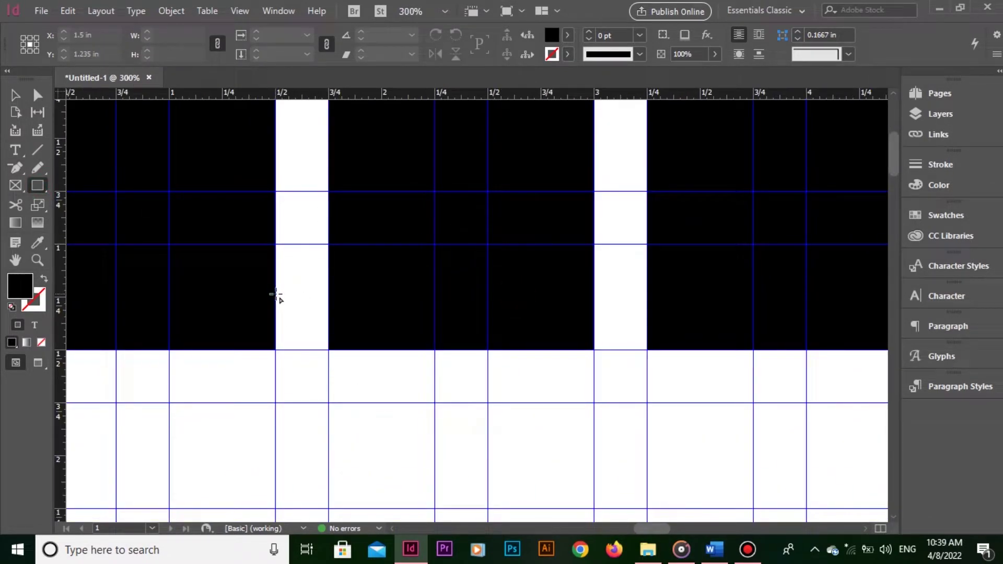
mouse_move(276, 294)
mouse_down()
mouse_move(347, 403)
mouse_move(329, 389)
mouse_up()
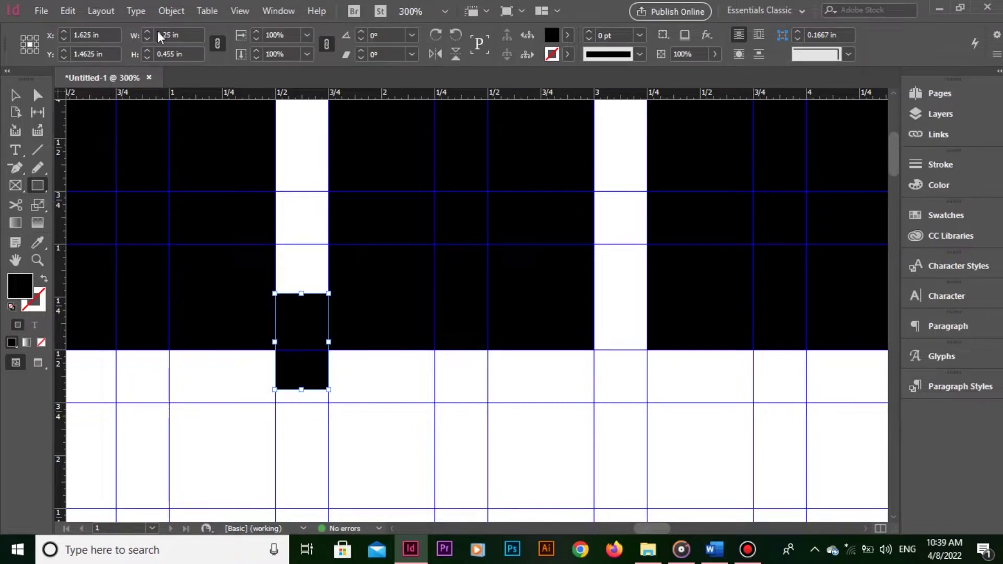
key(v)
drag(310, 326, 627, 331)
drag(627, 331, 583, 319)
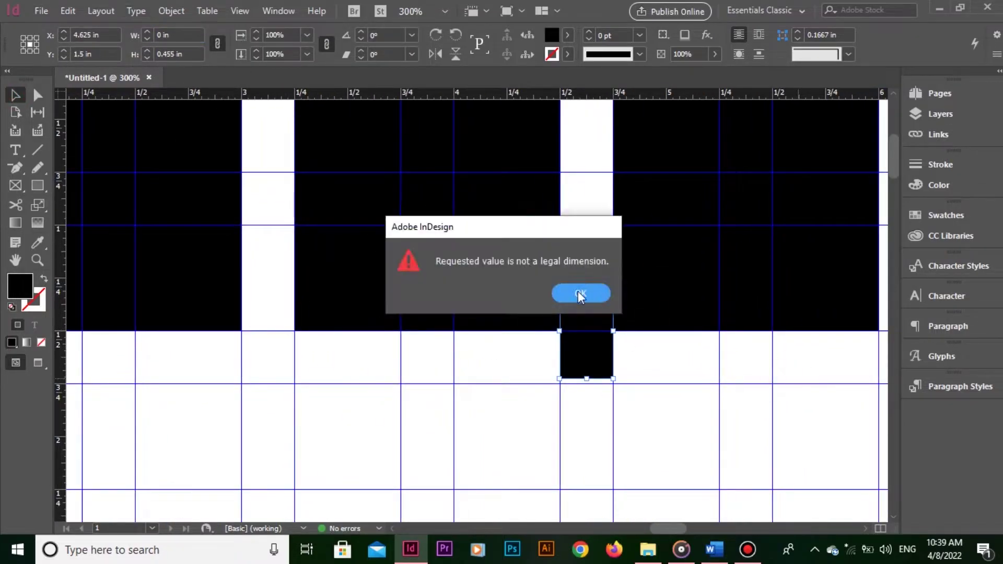
click(579, 294)
key(ctrl+1)
drag(302, 311, 624, 315)
Step: Fit the page, then select and delete the whole row of squares
key(ctrl+0)
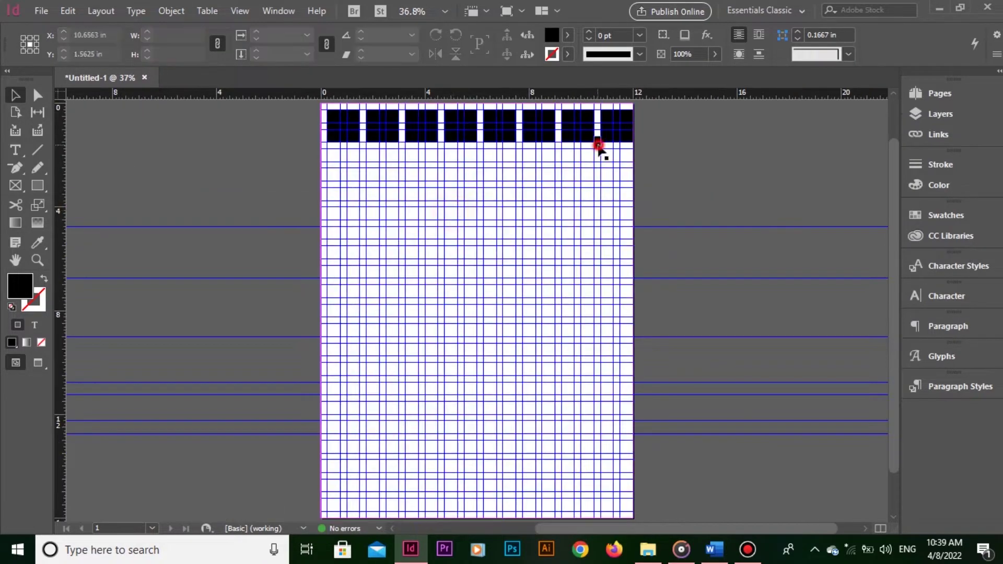
drag(329, 172, 703, 126)
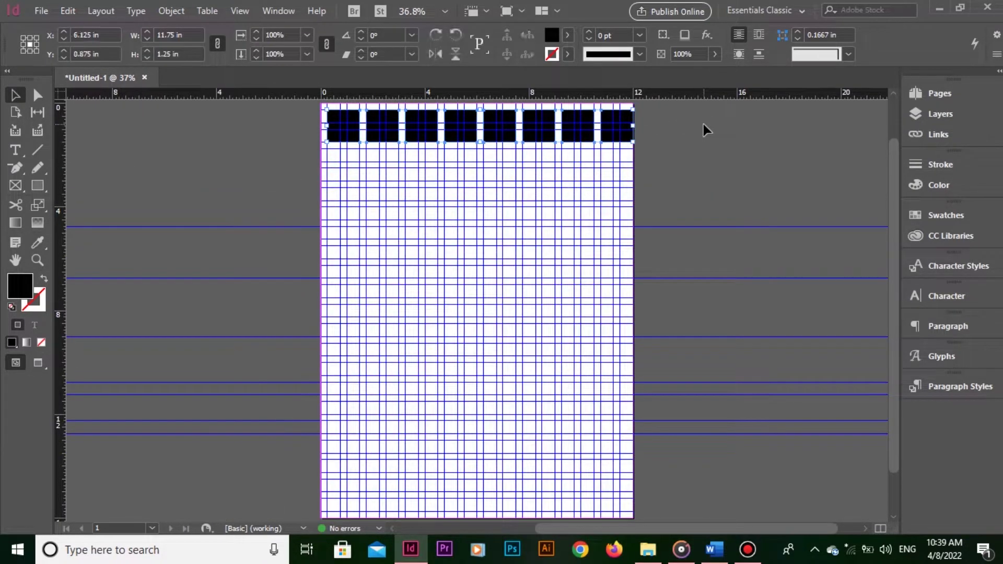
key(Delete)
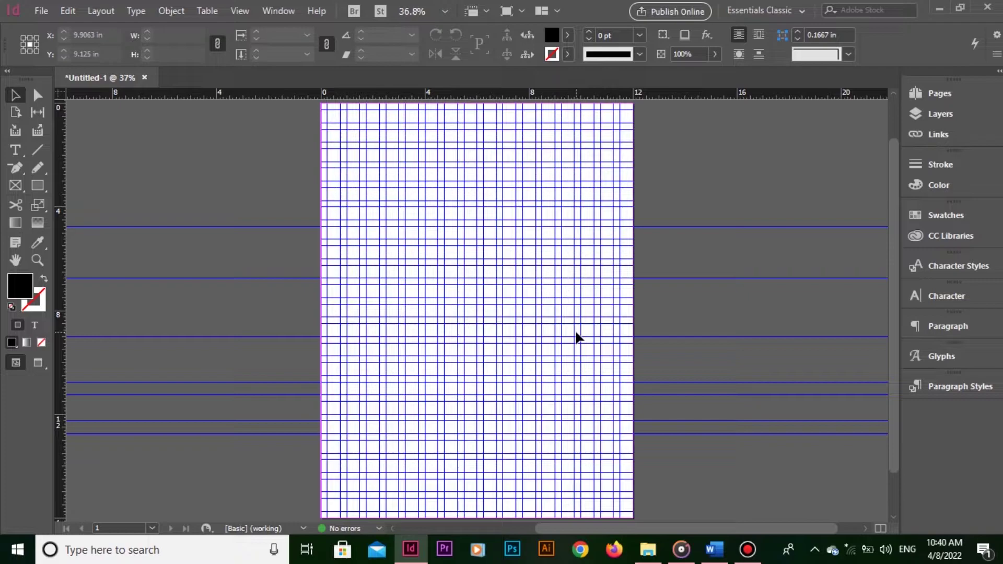
Step: Remove every guide with View > Grids & Guides > Delete All Guides on Spread
click(239, 11)
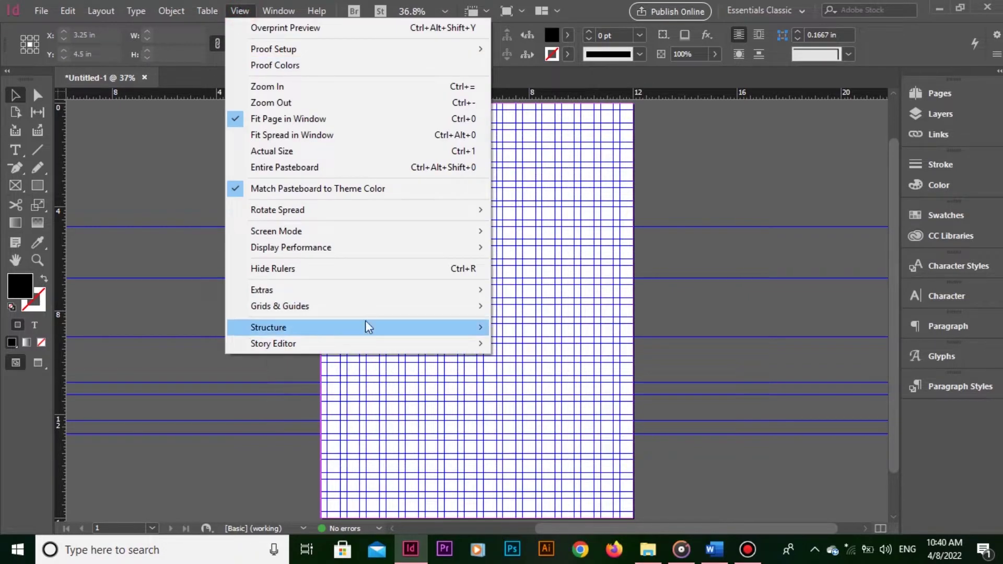
mouse_move(381, 303)
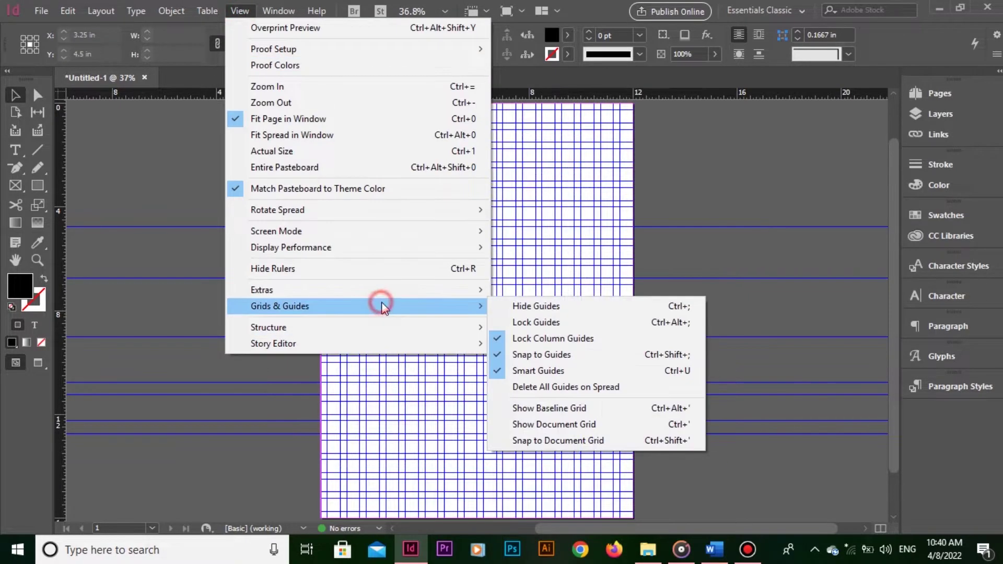
click(605, 388)
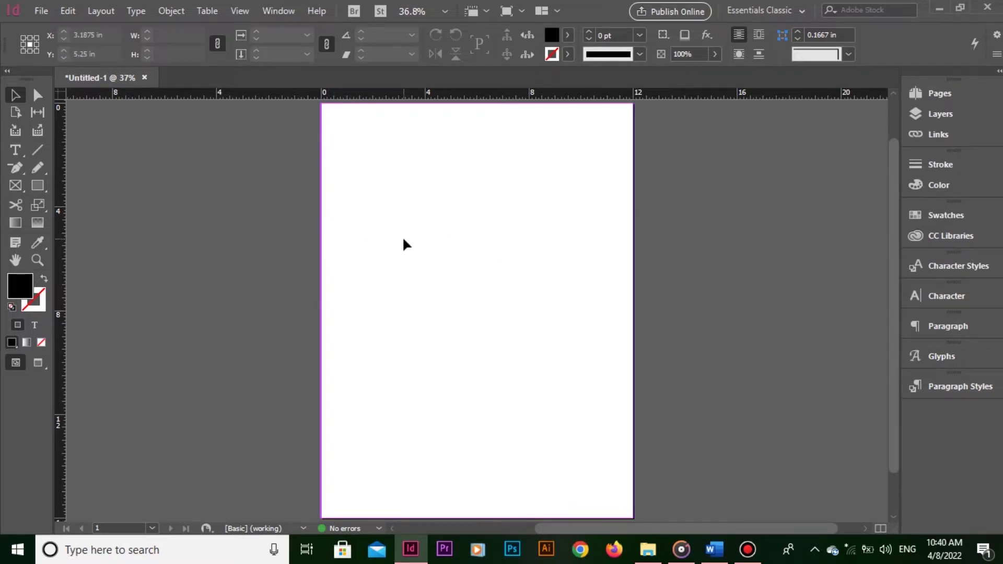
Step: Turn on Smart Guides under View > Grids & Guides, toggling them with Ctrl+U
click(238, 11)
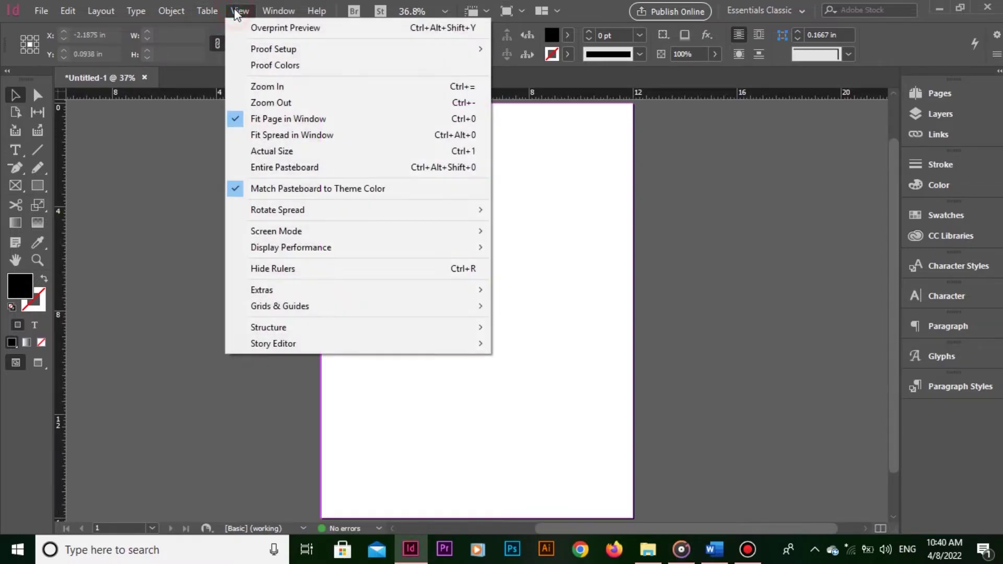
click(418, 313)
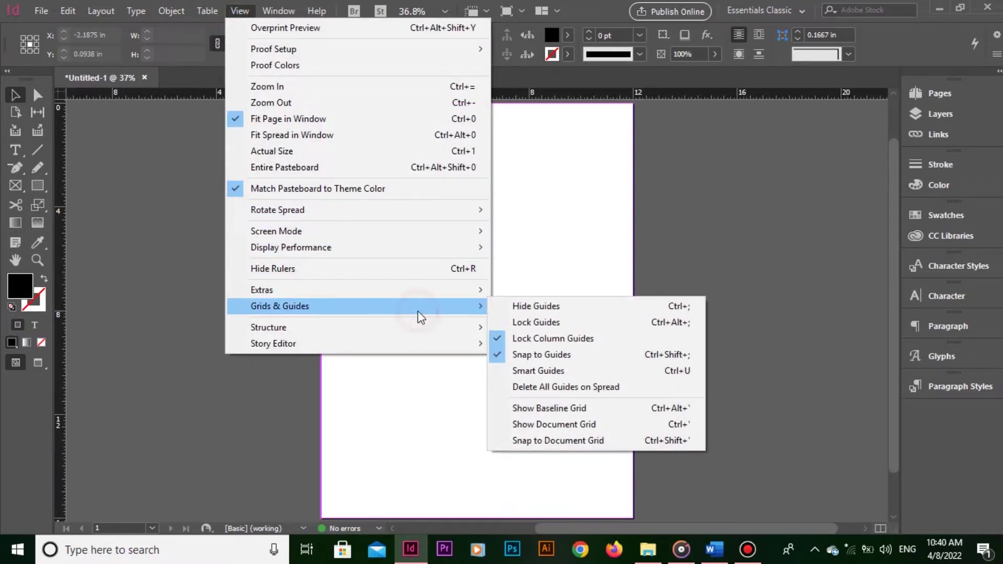
click(565, 372)
key(ctrl+u)
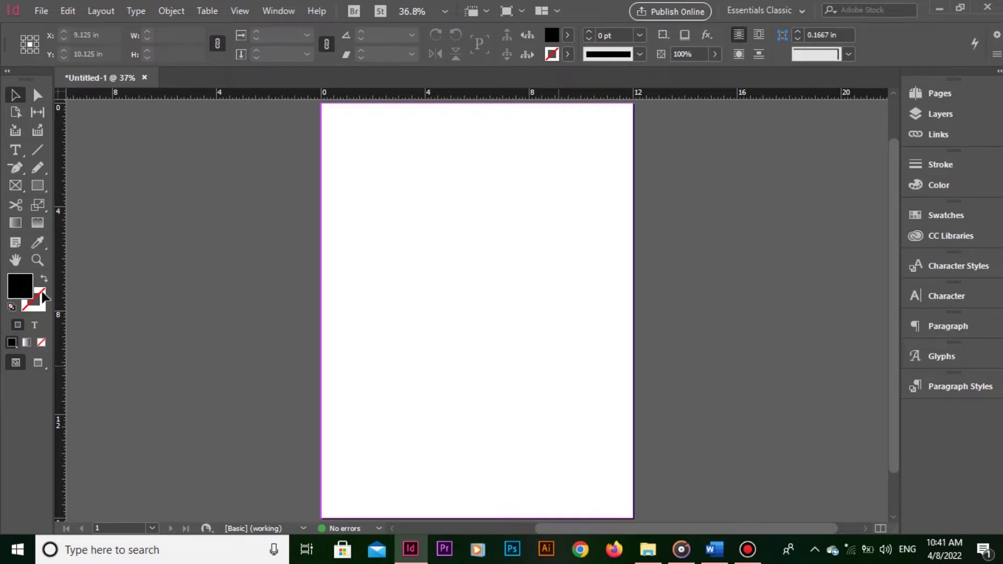
Step: Draw three 4.75 in black squares in a two-by-two layout and begin the fourth at bottom-right
click(41, 180)
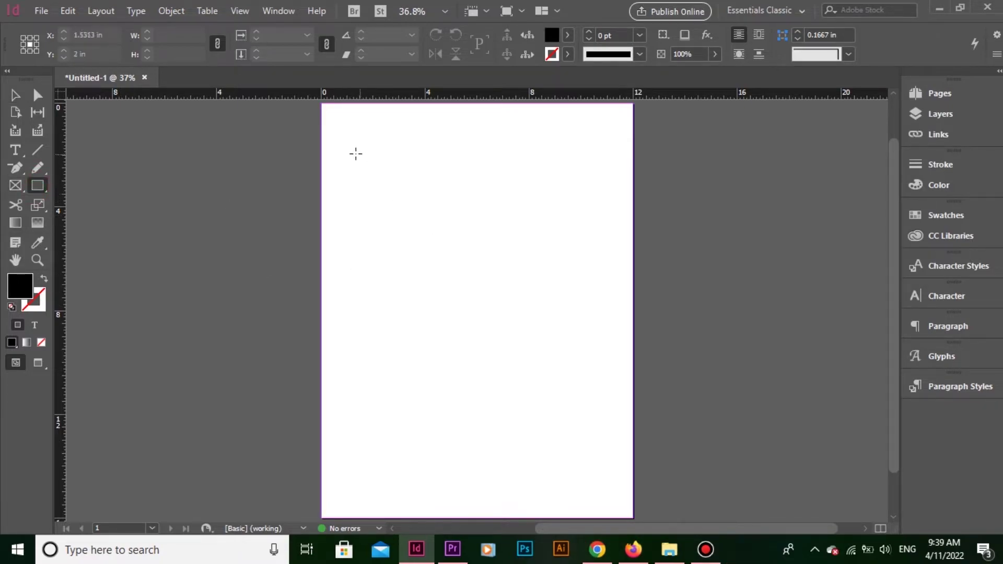
drag(347, 154, 471, 275)
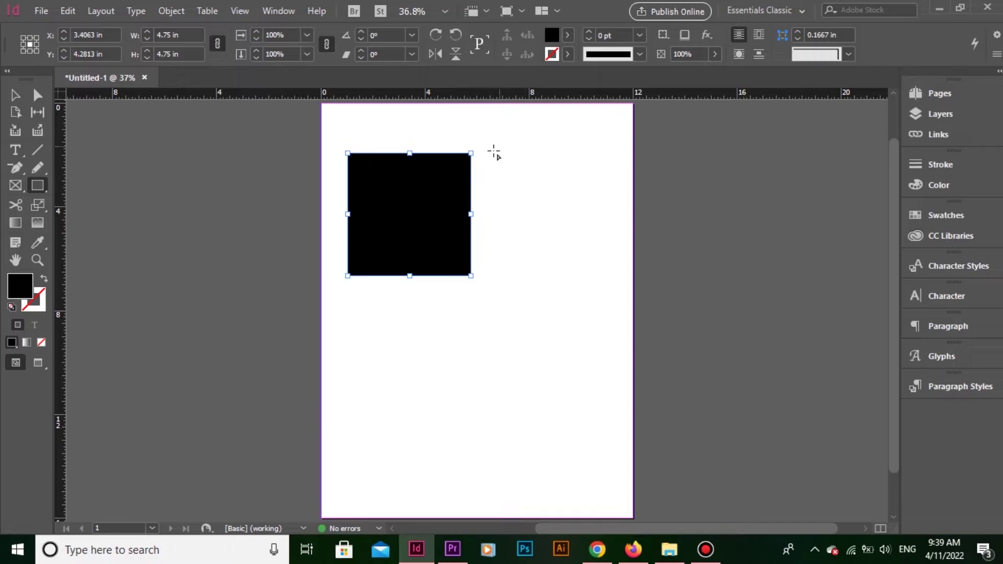
drag(481, 154, 605, 335)
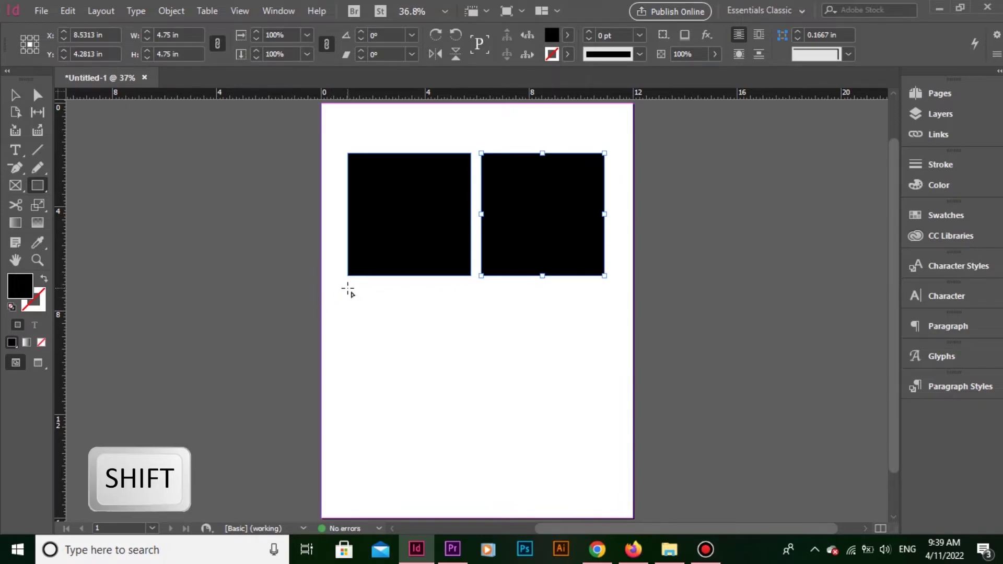
drag(348, 286, 468, 440)
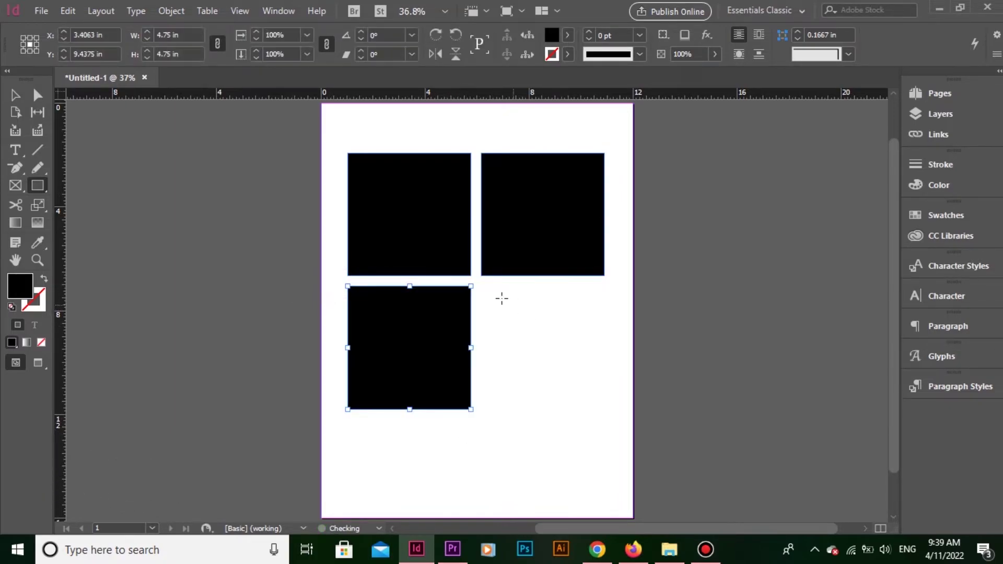
drag(482, 286, 603, 445)
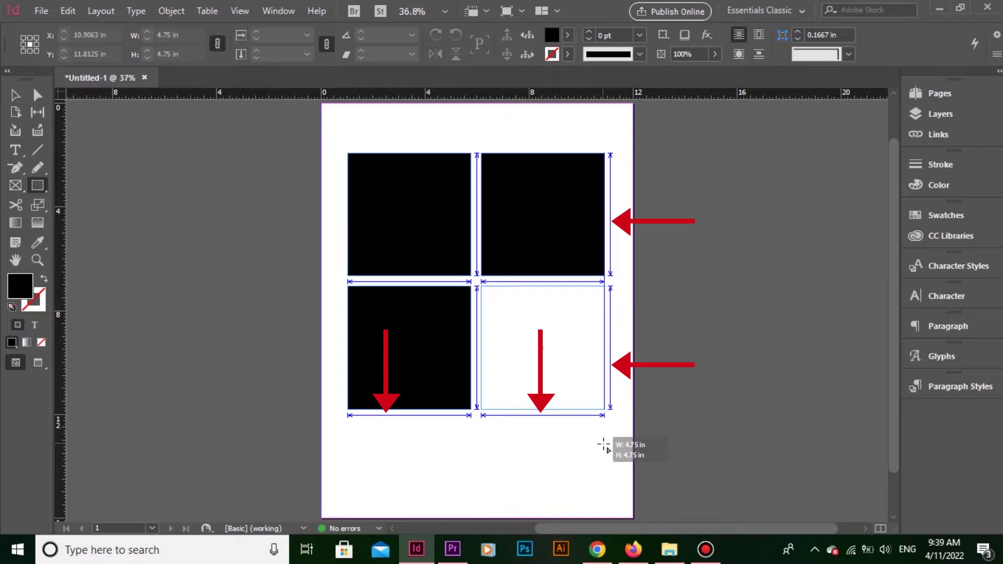
Step: Size the fourth square to 4.75 in using smart dimension markers, completing the grid
drag(603, 445, 603, 445)
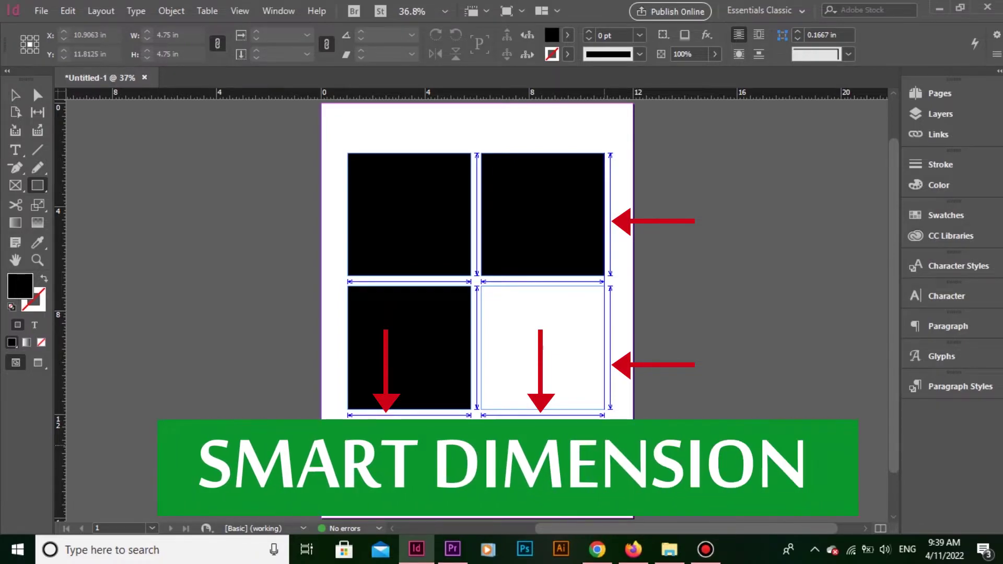
drag(604, 410, 605, 409)
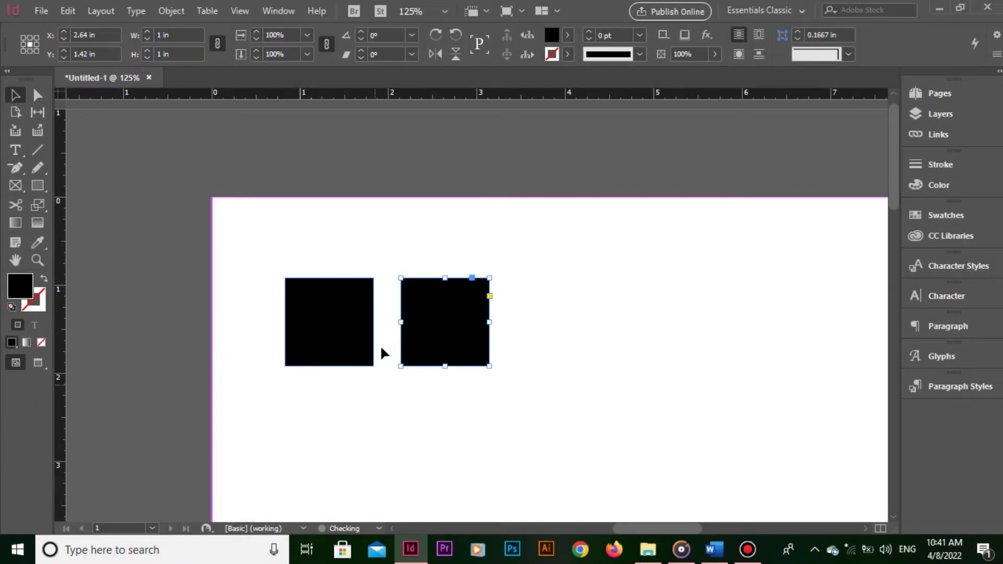
Step: Shift the second square right to even the spacing, then draw a narrow 0.31 × 0.62 in rectangle
click(418, 434)
mouse_move(439, 334)
mouse_down()
mouse_move(573, 332)
mouse_move(564, 329)
mouse_up()
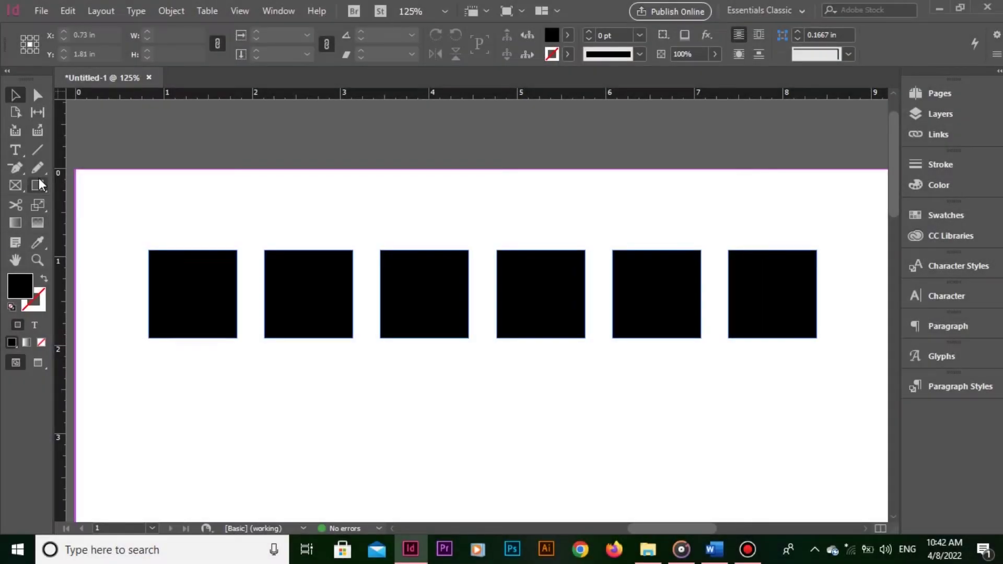
click(38, 184)
mouse_move(237, 307)
mouse_down()
mouse_move(265, 361)
mouse_move(721, 354)
mouse_move(475, 396)
mouse_up()
key(v)
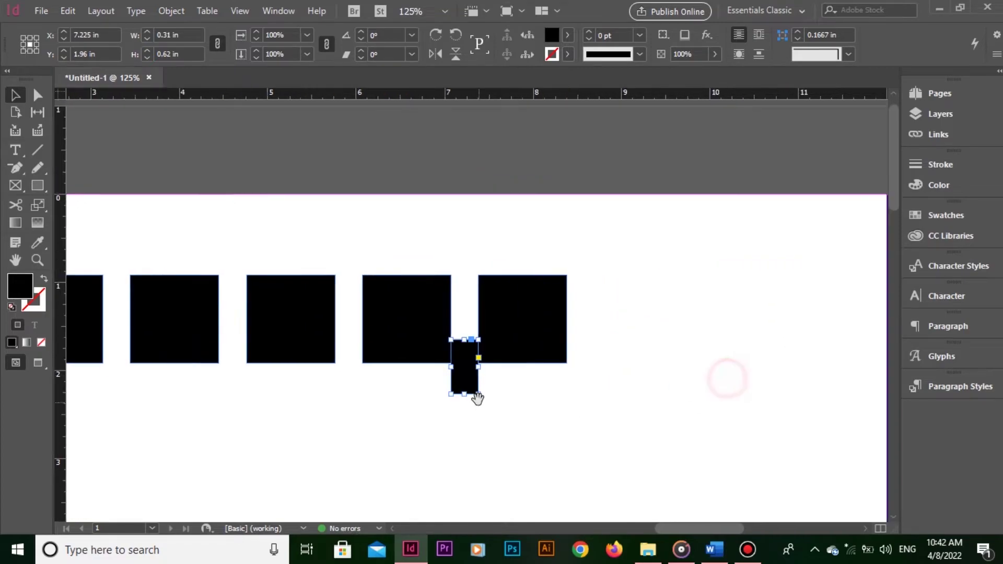
Step: Delete the small rectangle and Alt-drag a copy of the fifth square to the row's right end, evenly spaced
key(Delete)
drag(499, 320, 620, 319)
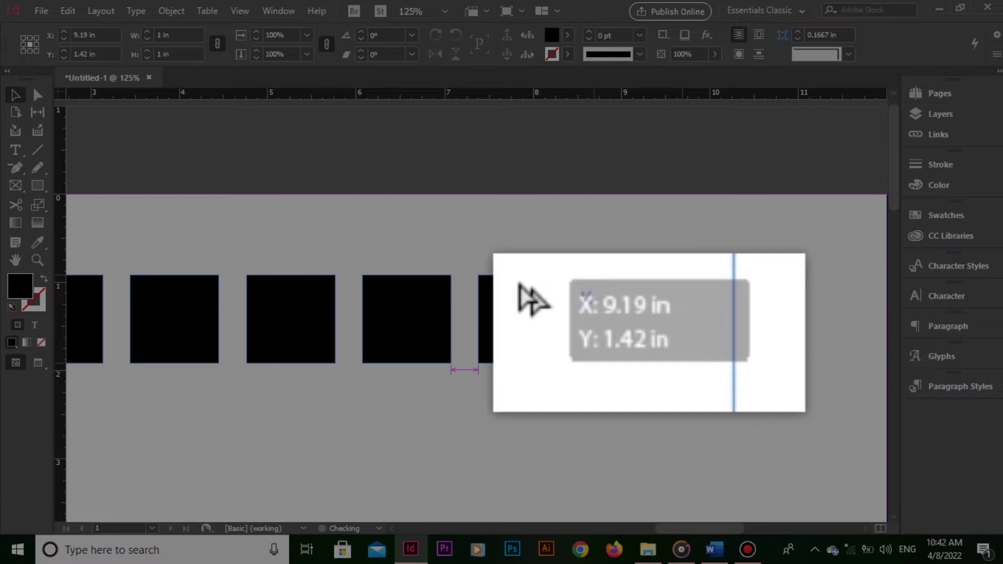
drag(618, 318, 618, 320)
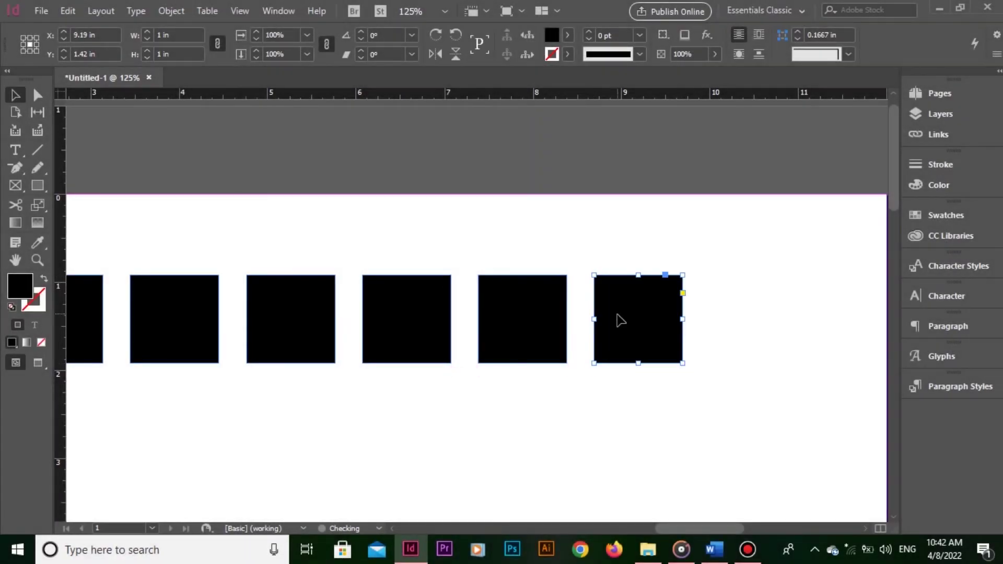
click(621, 422)
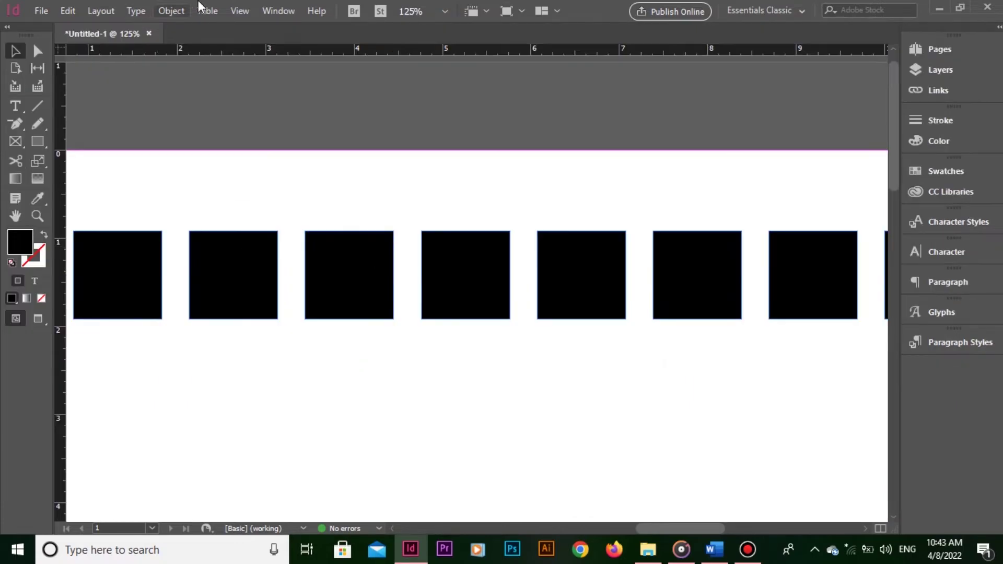
Step: Open the Window menu to check the Control panel entry
click(279, 11)
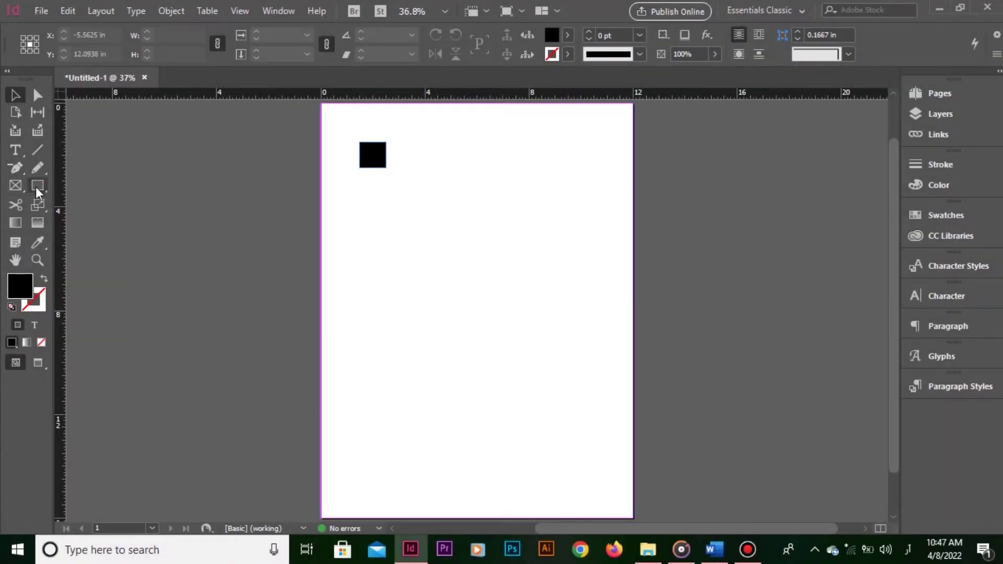
Step: Show the Control panel and create a 1 in by 1 in square filled green
click(35, 186)
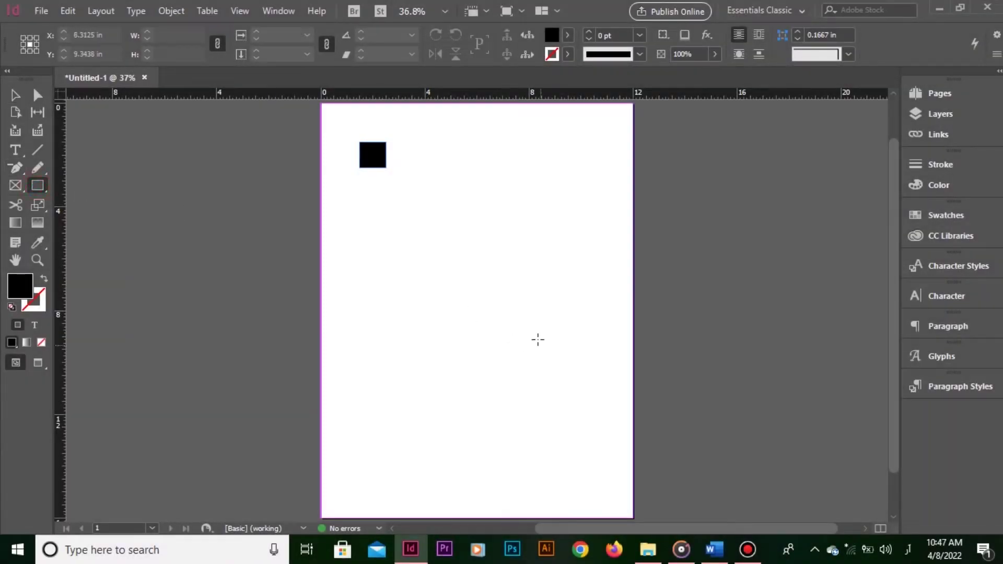
click(475, 292)
click(557, 262)
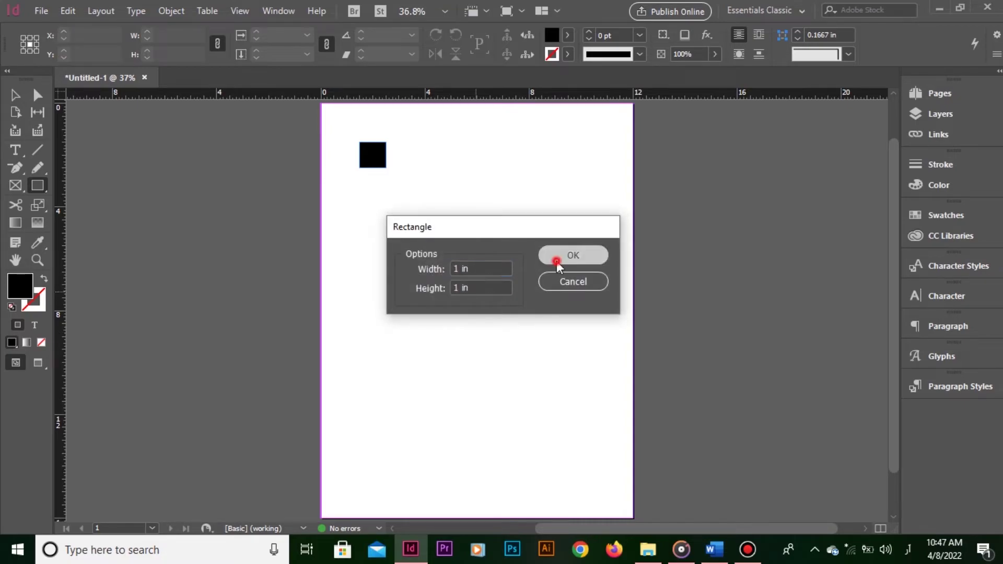
click(15, 95)
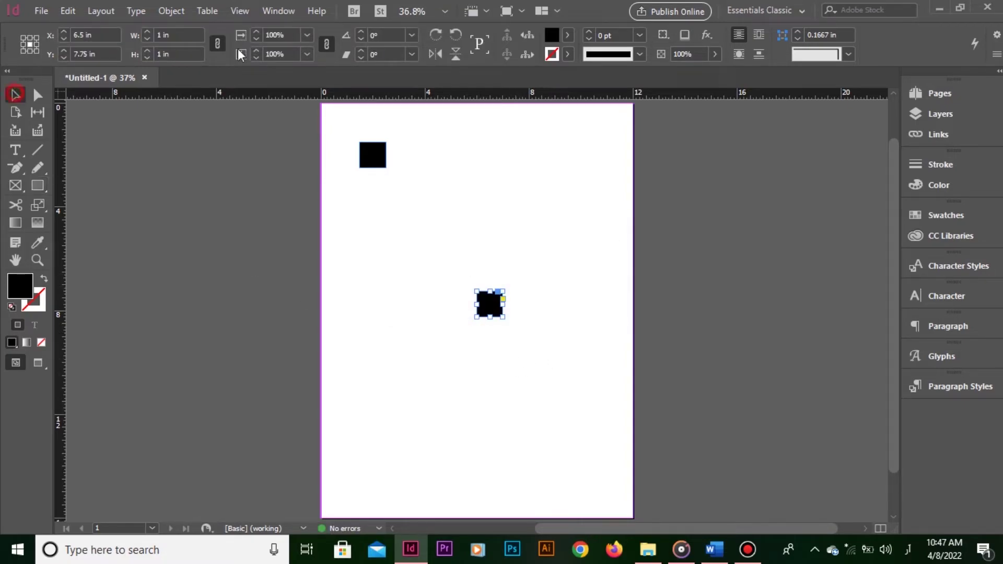
click(567, 35)
click(442, 209)
click(365, 273)
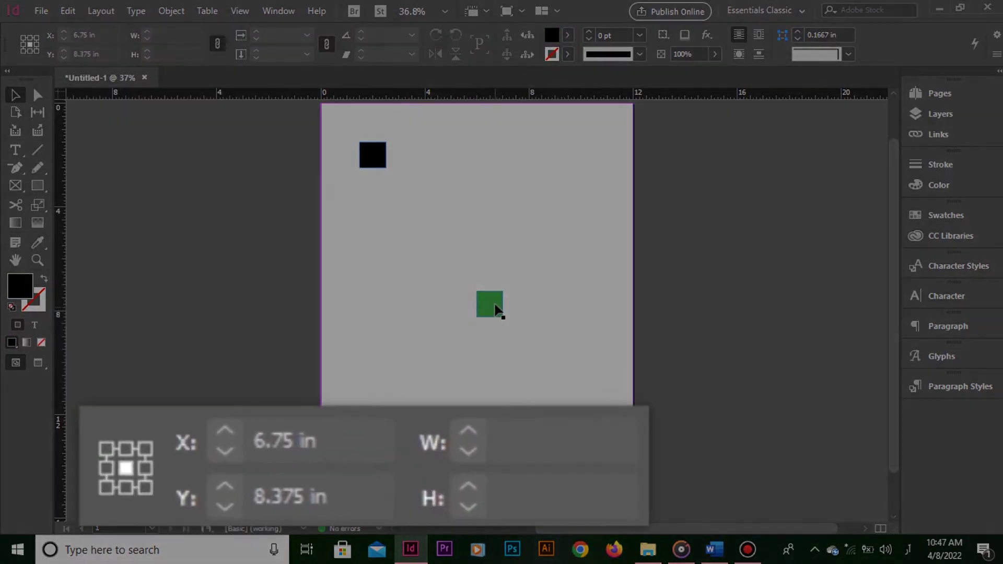
Step: Compare the green and black squares' X and Y positions in the Control panel
click(495, 306)
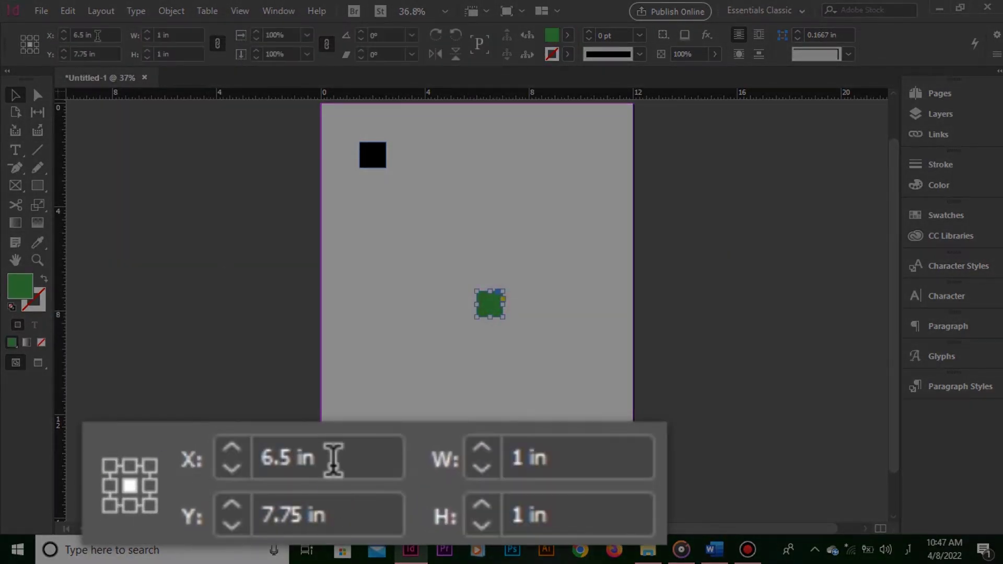
click(98, 34)
click(110, 50)
double_click(109, 50)
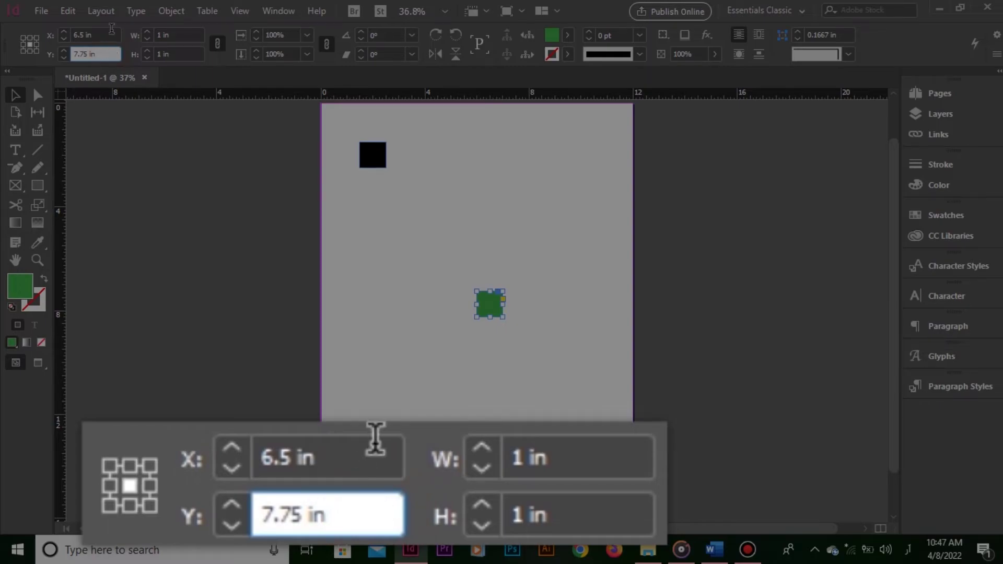
click(387, 289)
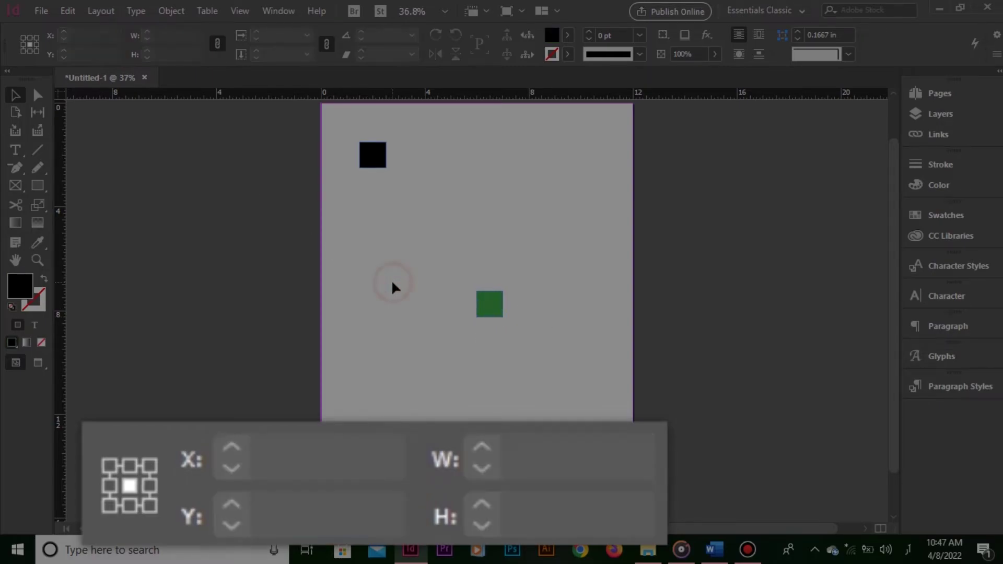
click(376, 156)
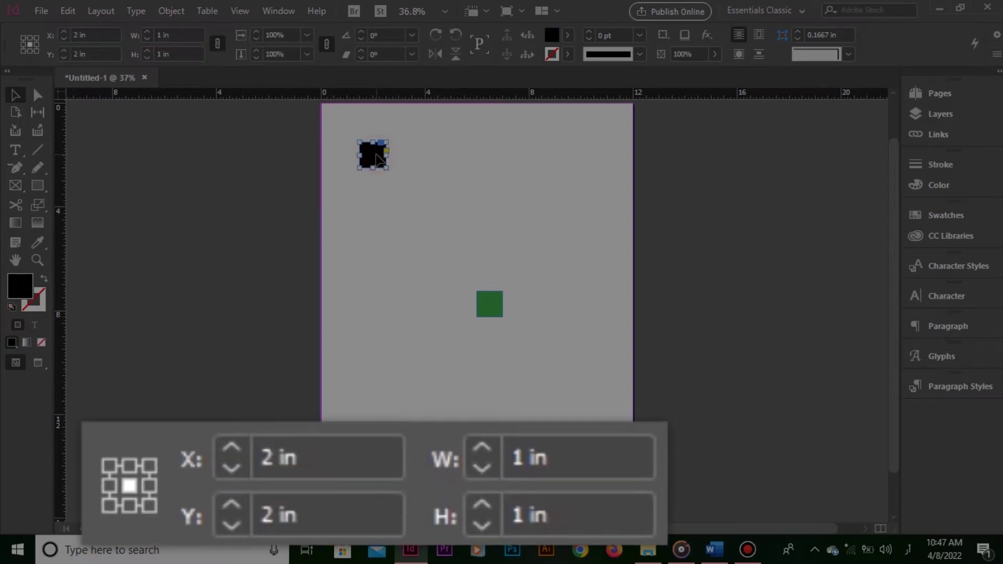
click(108, 37)
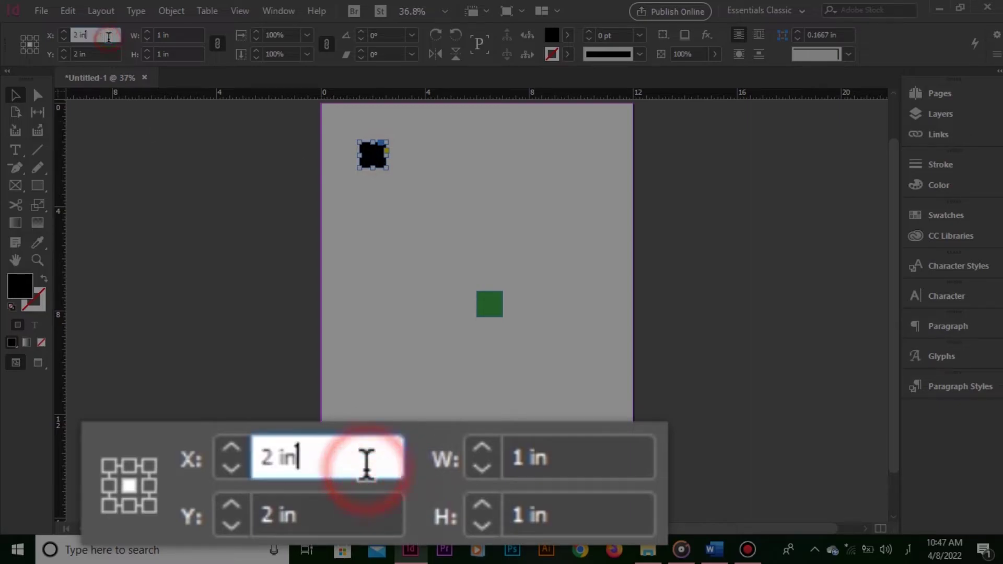
click(108, 36)
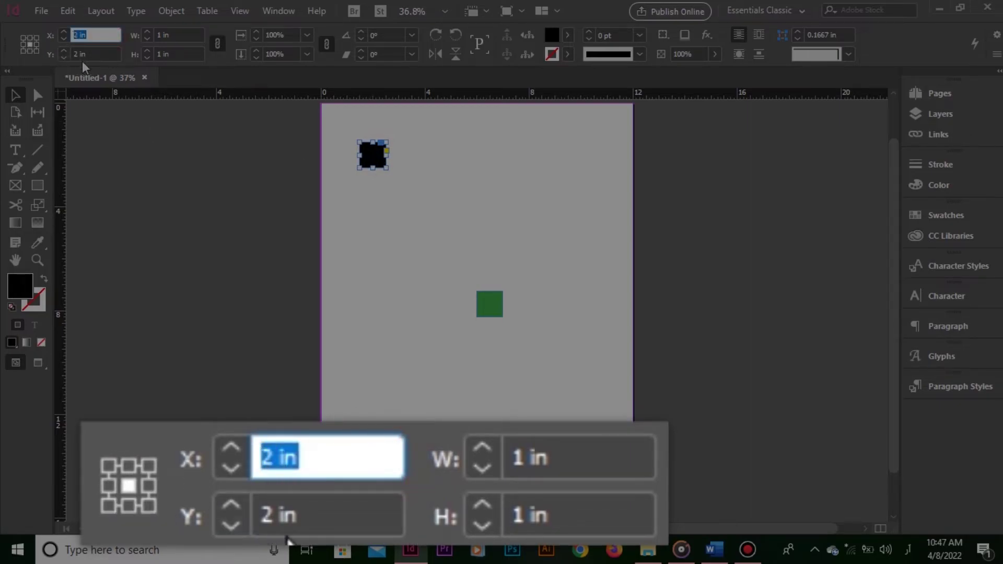
click(90, 53)
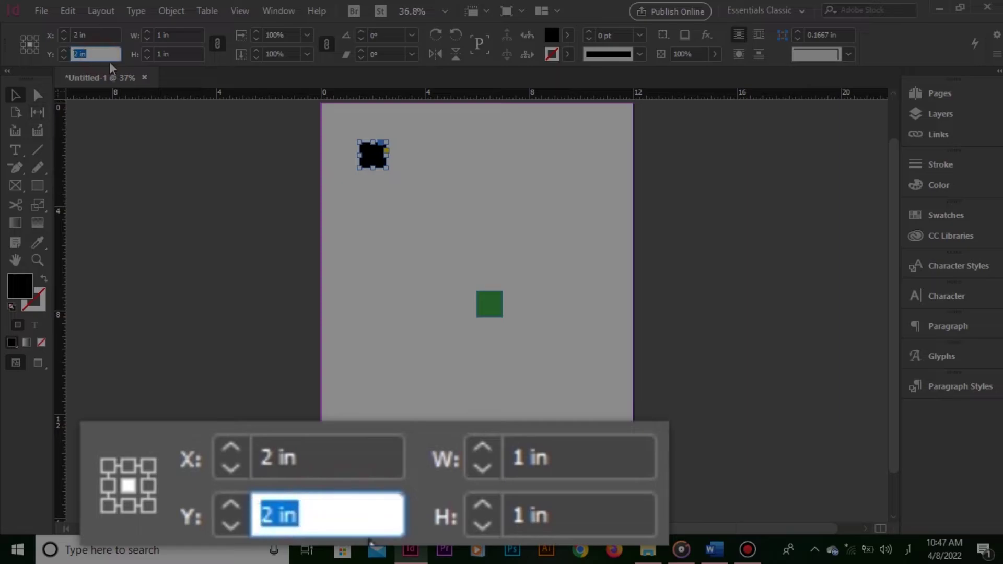
click(111, 35)
click(113, 55)
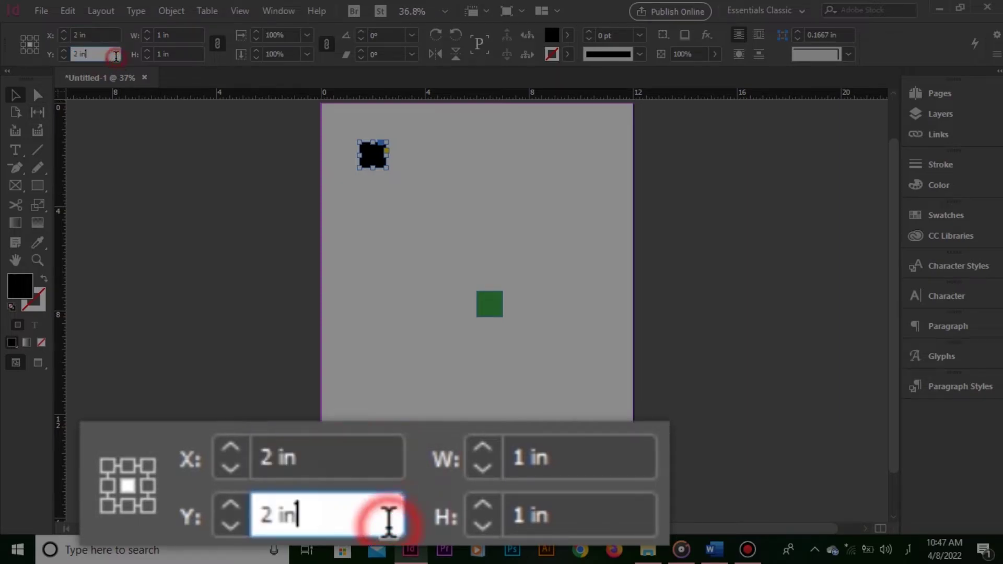
click(236, 167)
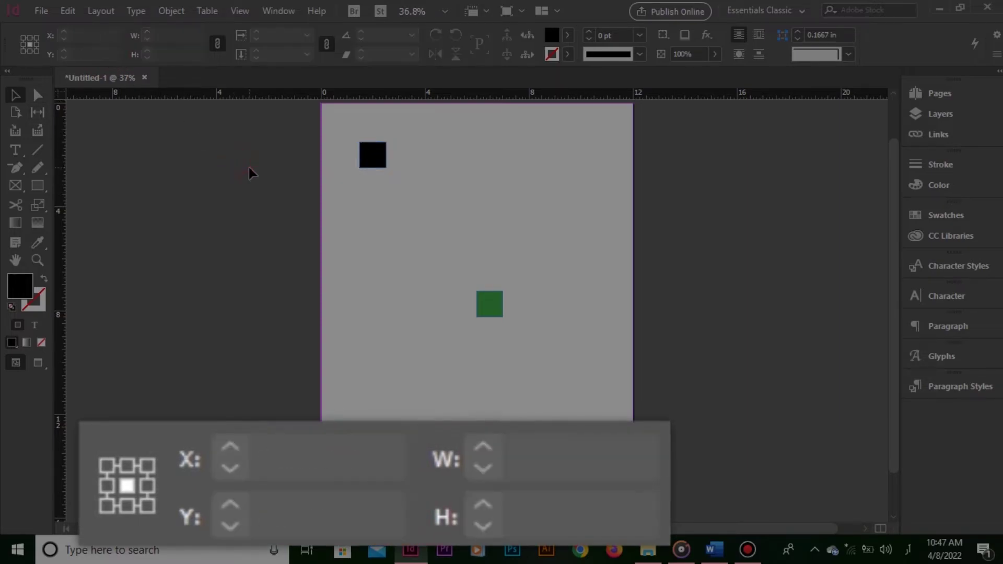
Step: Position the green square at X 2 in, Y 2 in
click(492, 306)
click(86, 35)
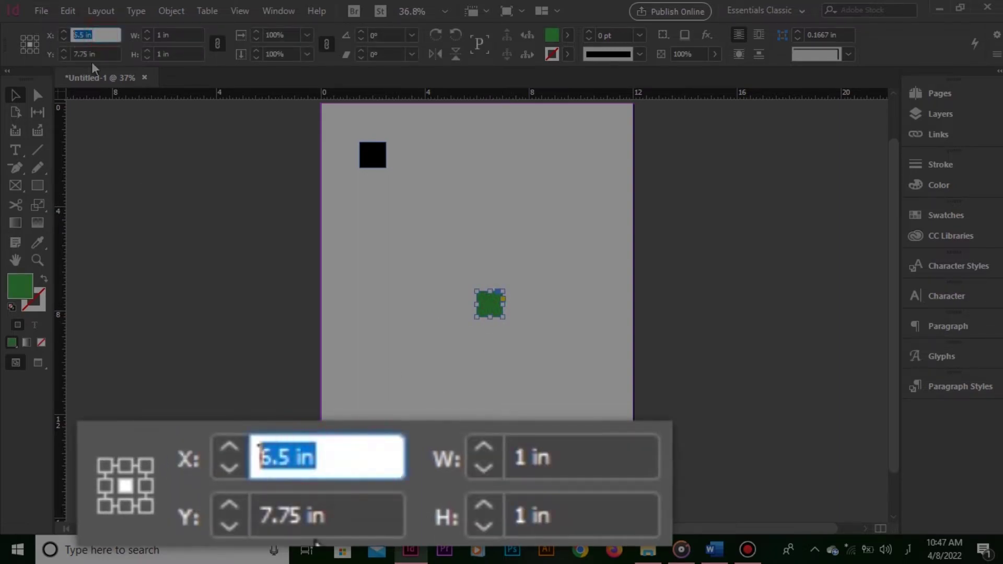
text(2)
key(Tab)
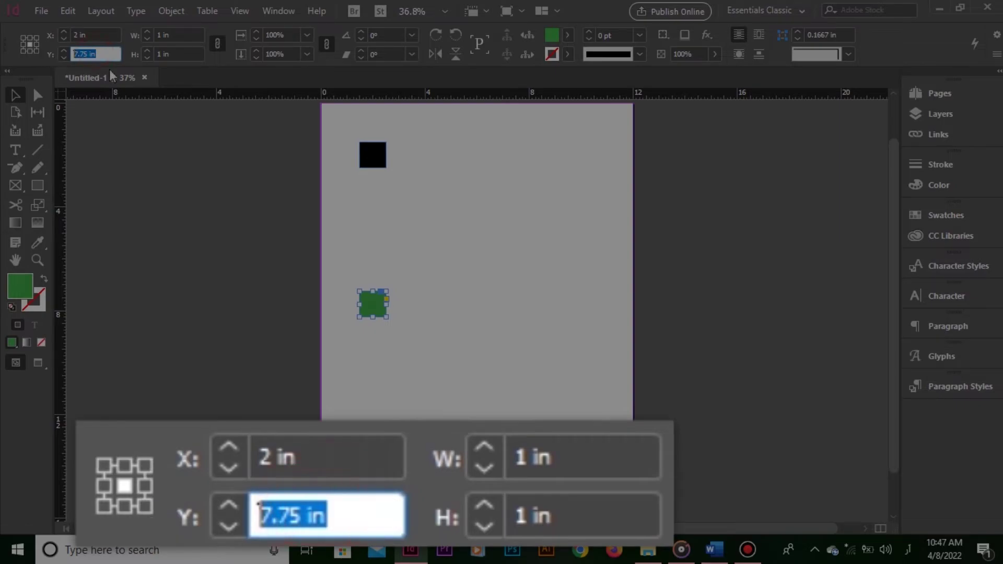
text(2)
key(Return)
click(442, 235)
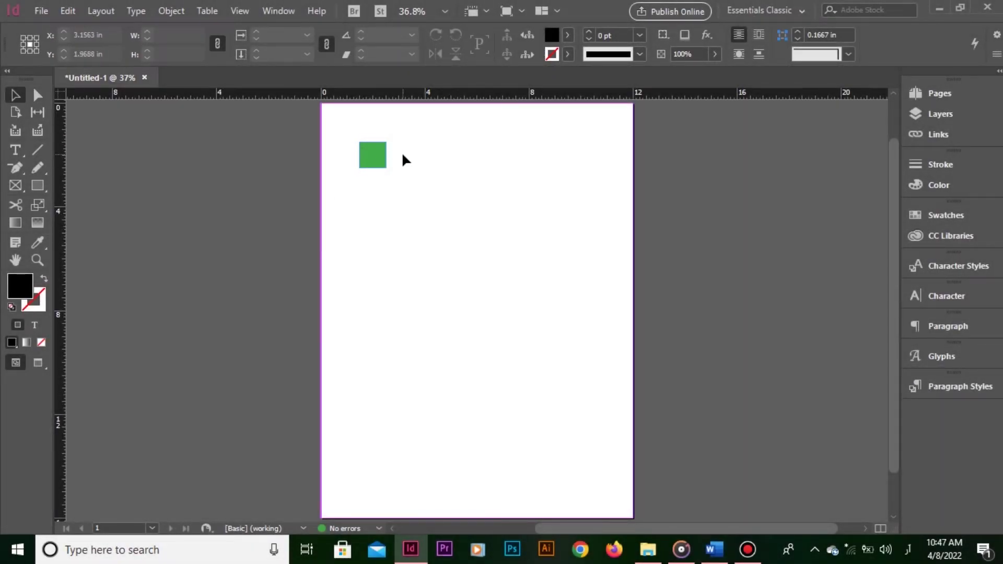
click(383, 159)
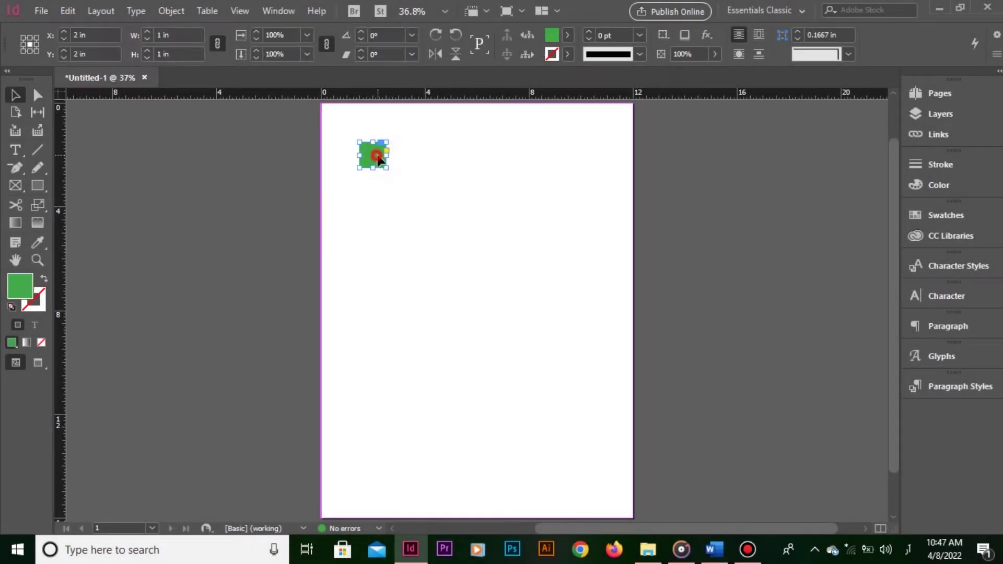
Step: Turn Smart Guides off, move the green square right of the black square, then re-enable them with Ctrl+U
click(438, 223)
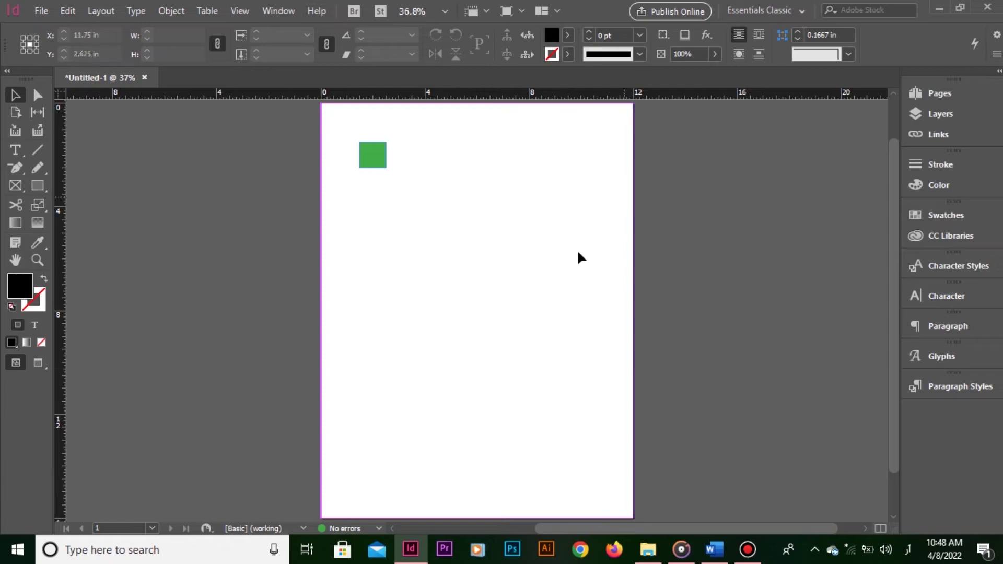
click(240, 10)
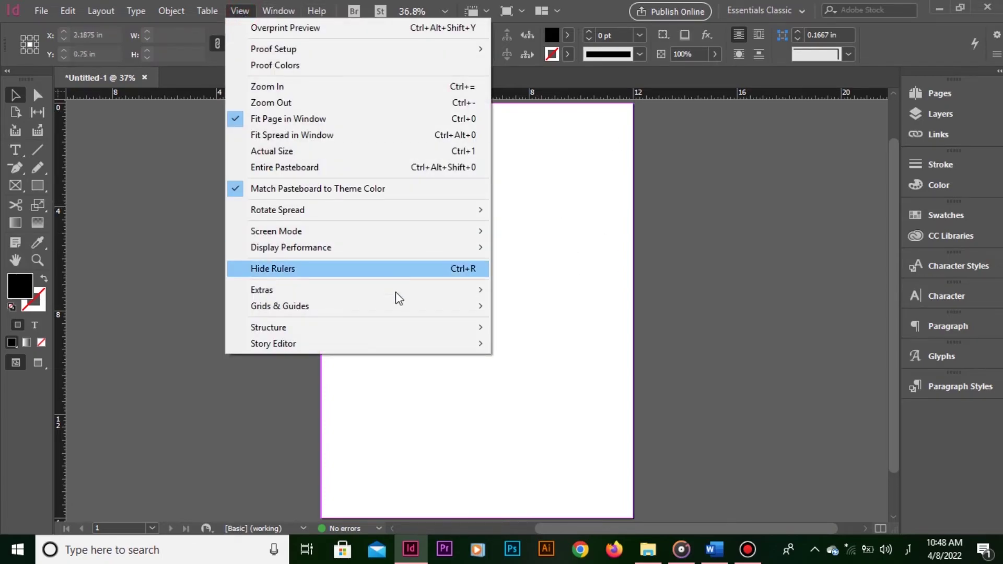
mouse_move(409, 302)
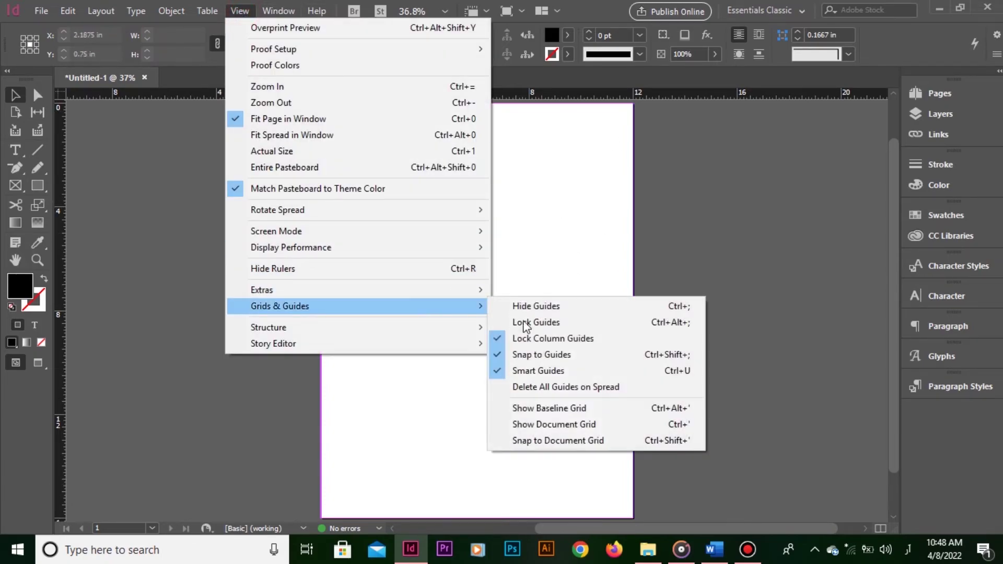
click(574, 370)
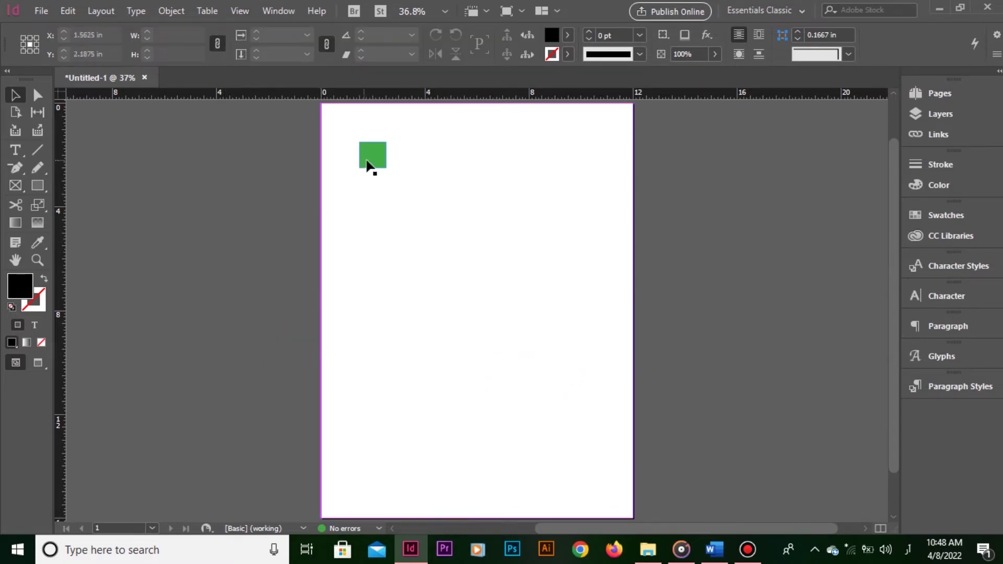
drag(368, 166, 426, 168)
key(ctrl+u)
Step: Alt-drag a copy of the green square to the right, even its spacing, and select both green squares
click(534, 157)
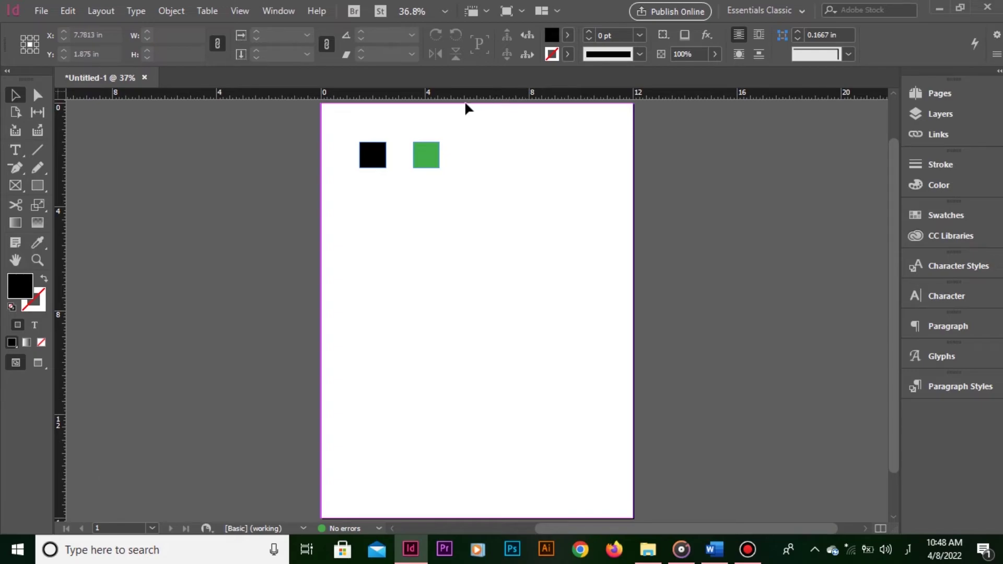
click(421, 163)
mouse_move(426, 165)
mouse_down()
mouse_move(521, 163)
mouse_move(426, 155)
mouse_move(449, 157)
mouse_move(439, 170)
mouse_up()
click(512, 275)
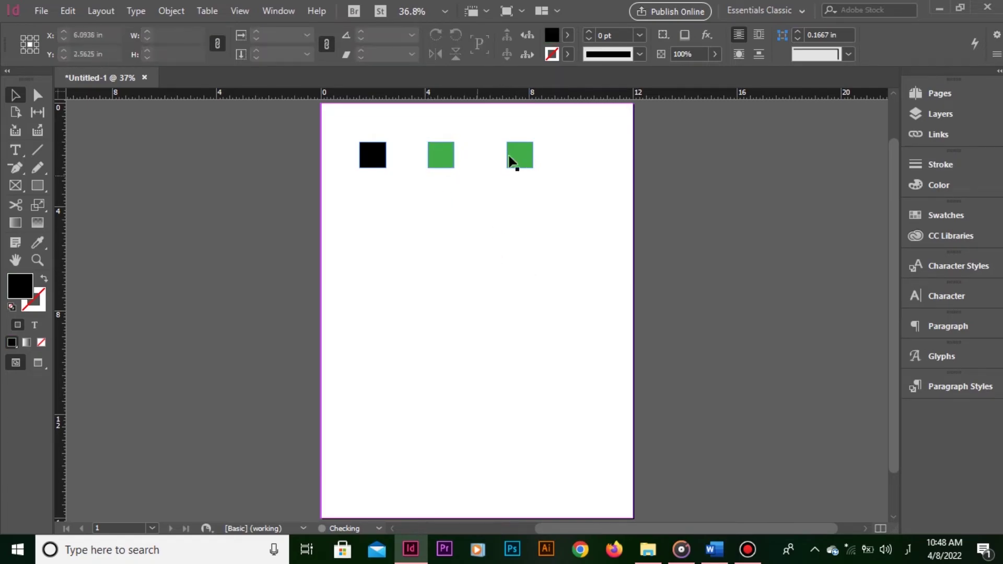
drag(521, 161, 424, 143)
click(517, 183)
Step: Delete the two green squares and set the Smart Guides colour to Blue in Guides & Pasteboard preferences
key(Delete)
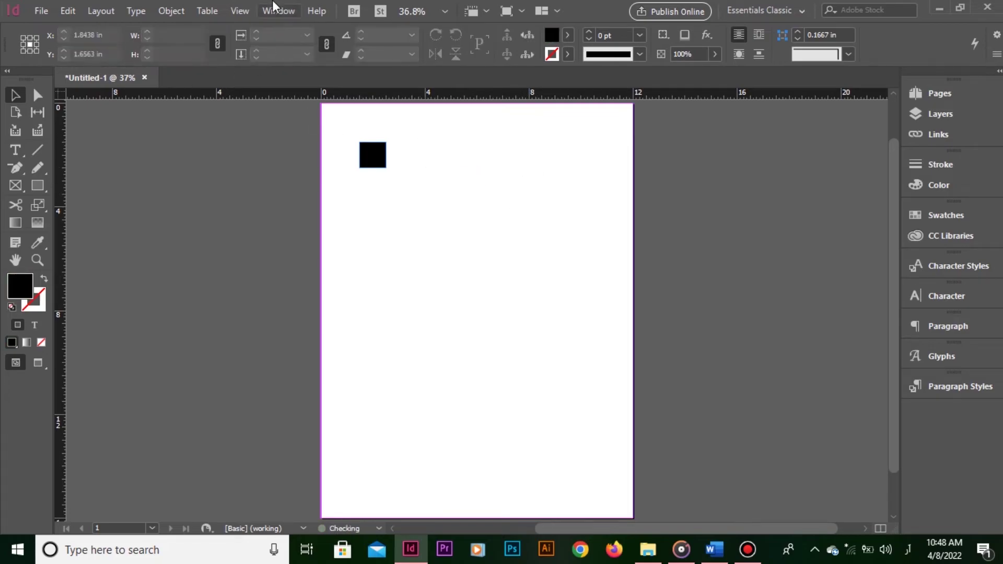
click(68, 11)
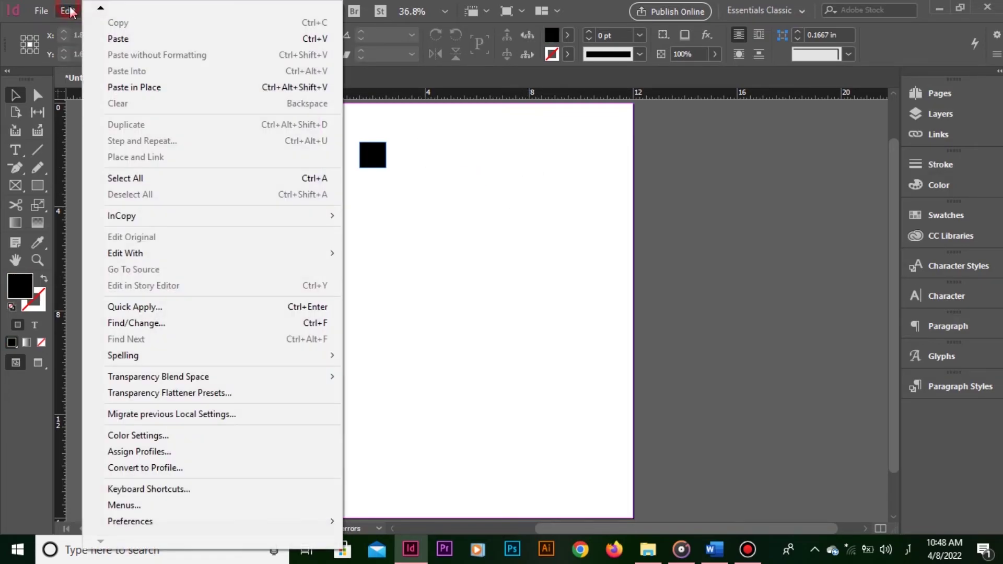
mouse_move(225, 523)
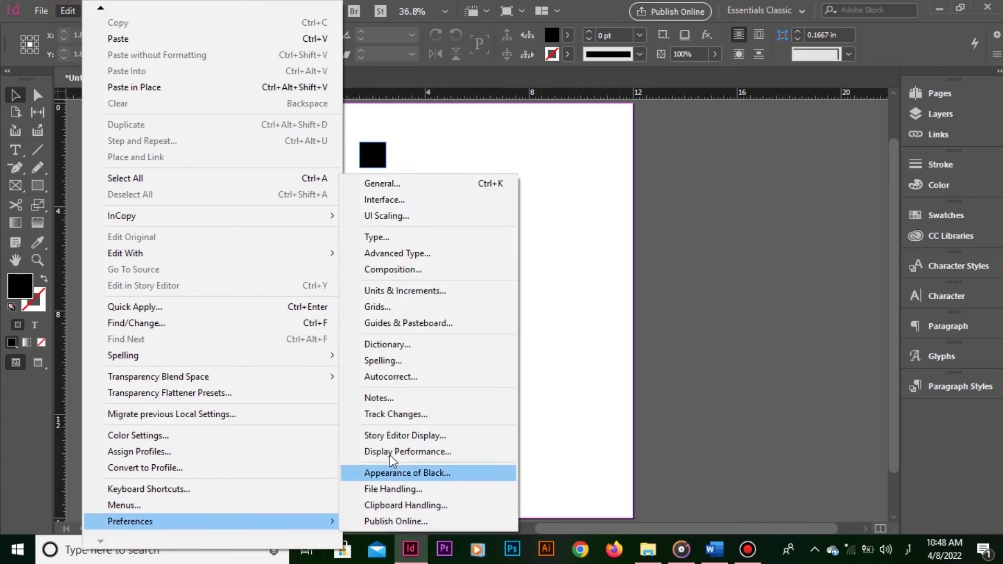
click(455, 323)
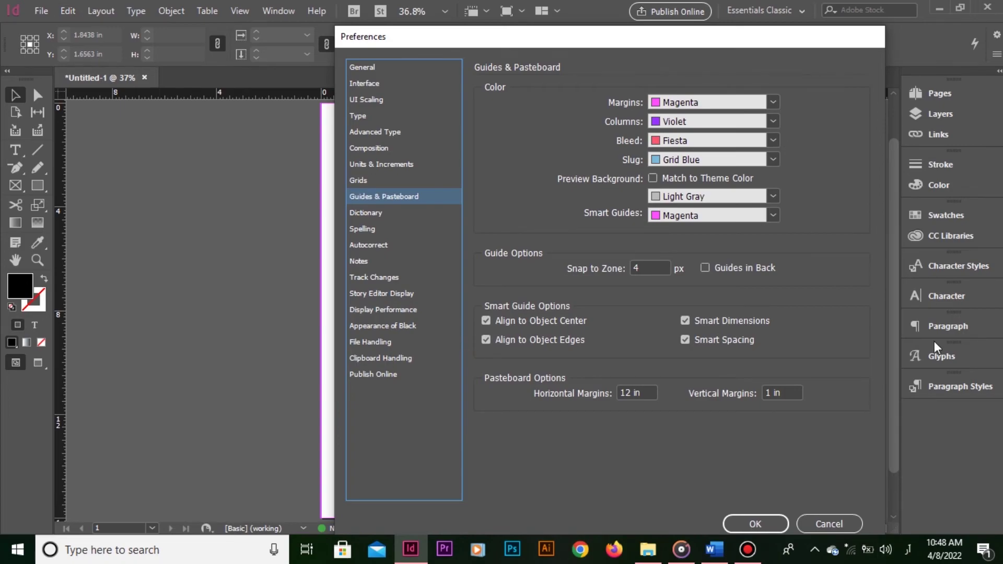
click(682, 215)
click(693, 278)
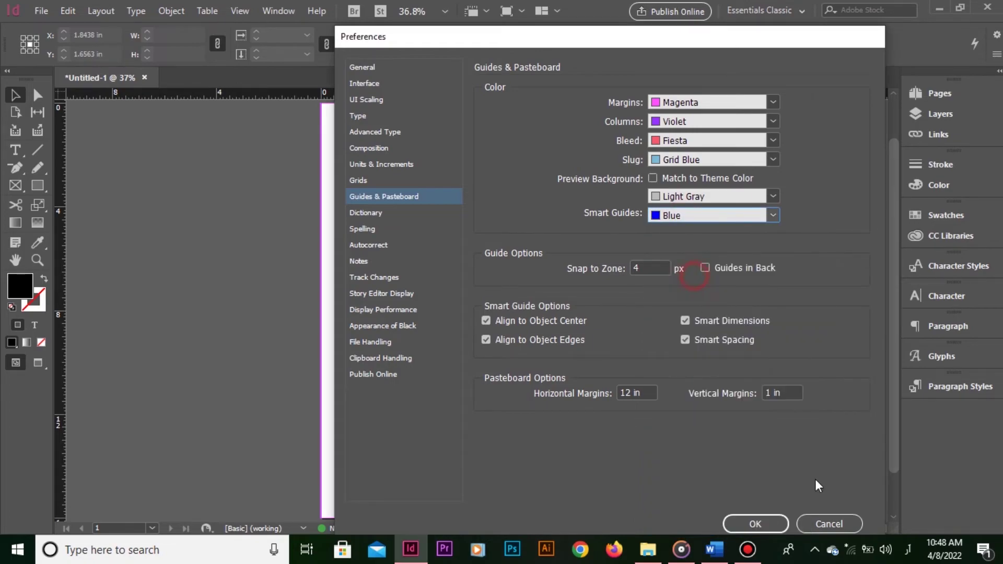
click(764, 525)
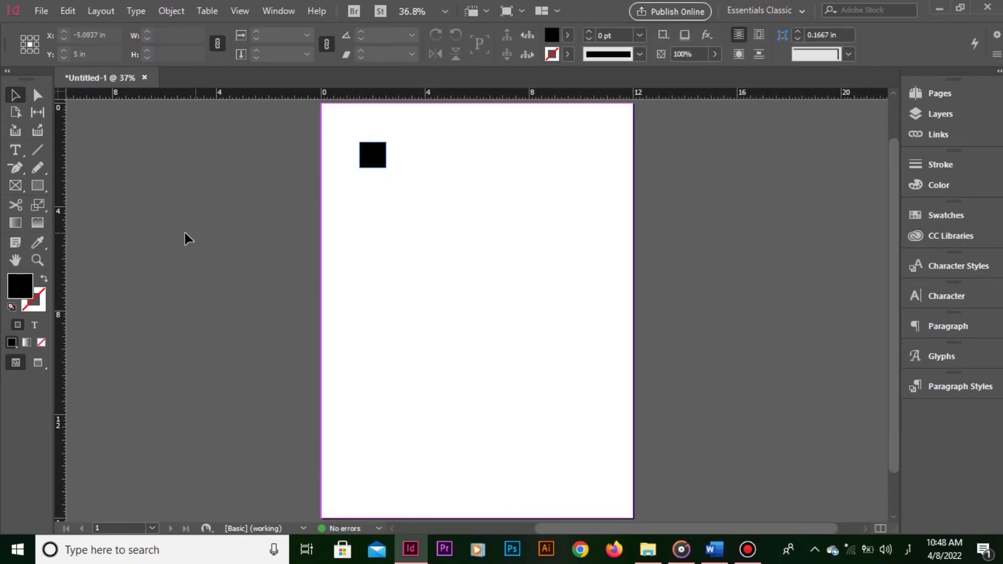
Step: Duplicate the black square rightward into a row of four using smart guides, then fit the page with Ctrl+0
click(373, 153)
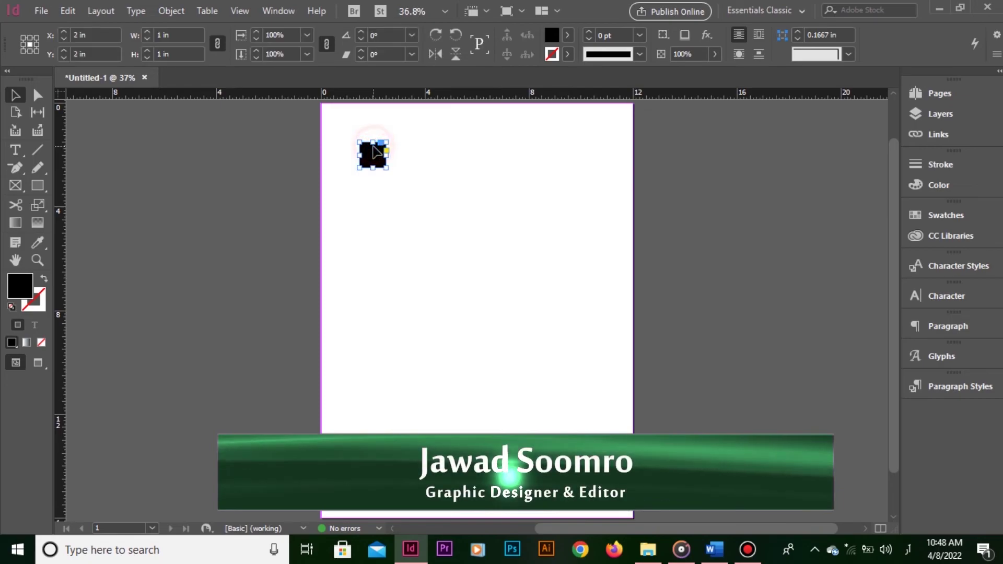
key(ctrl+=)
key(ctrl+=)
key(ctrl+=)
key(ctrl+=)
drag(661, 322, 723, 351)
drag(644, 435, 392, 421)
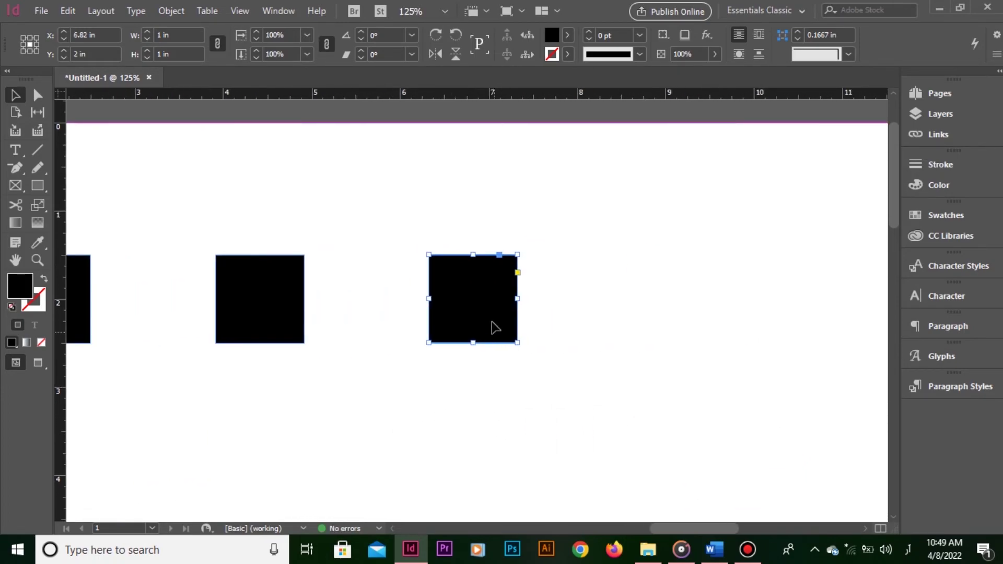
drag(475, 300, 661, 331)
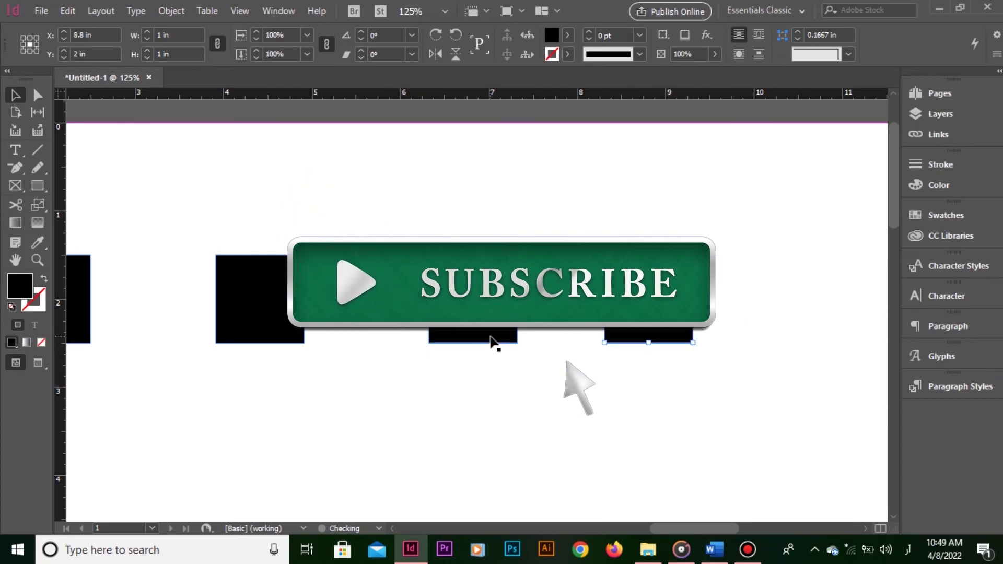
key(ctrl+z)
drag(642, 399, 520, 400)
drag(337, 328, 618, 329)
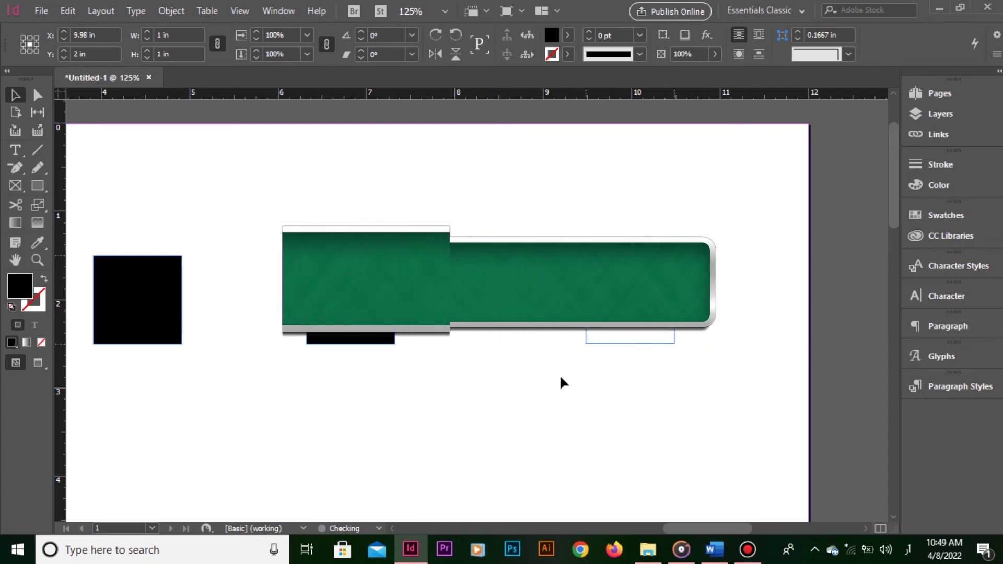
click(560, 381)
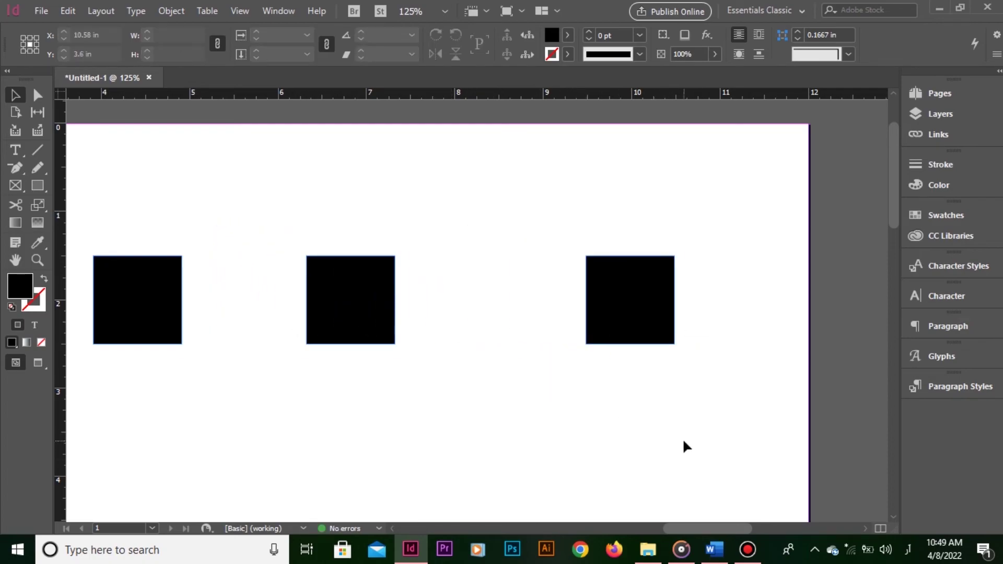
key(ctrl+0)
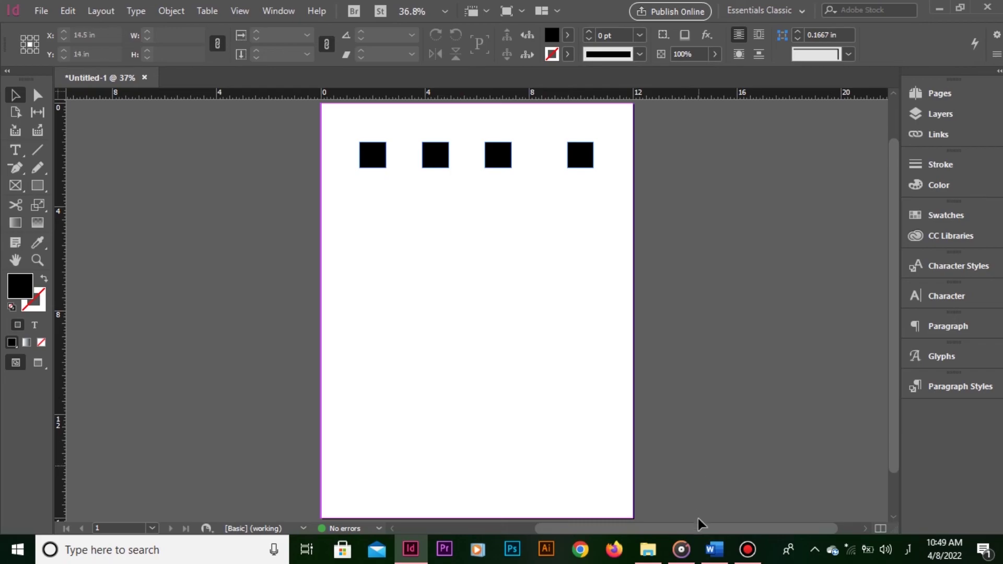